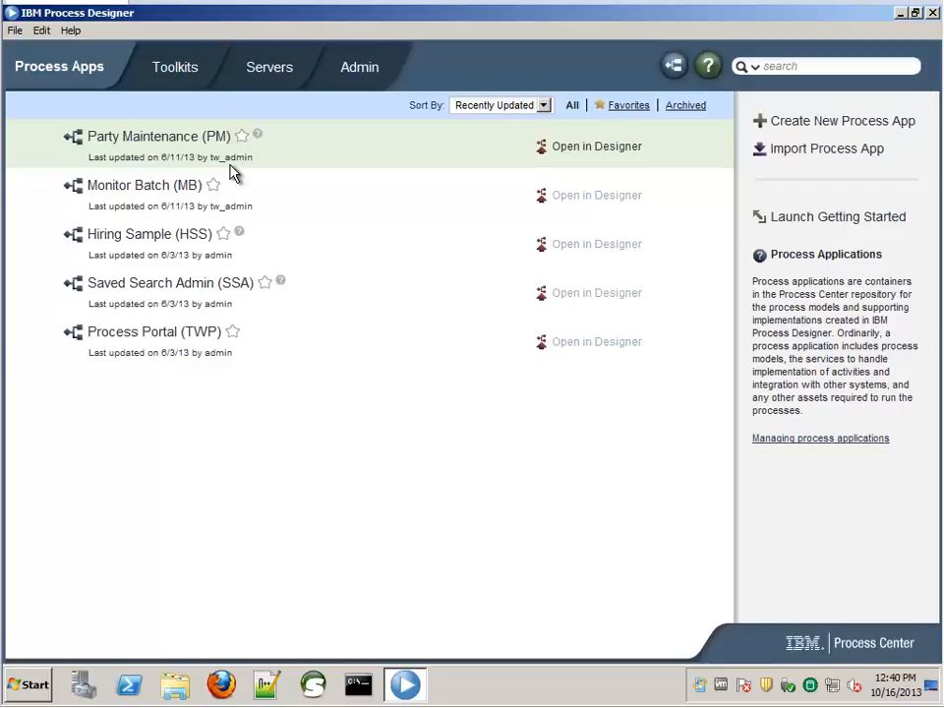
- Check the toolkits list, then create the process app 'Search Person App' with acronym SPA
{"action": "left_click", "coordinate": [178, 78]}
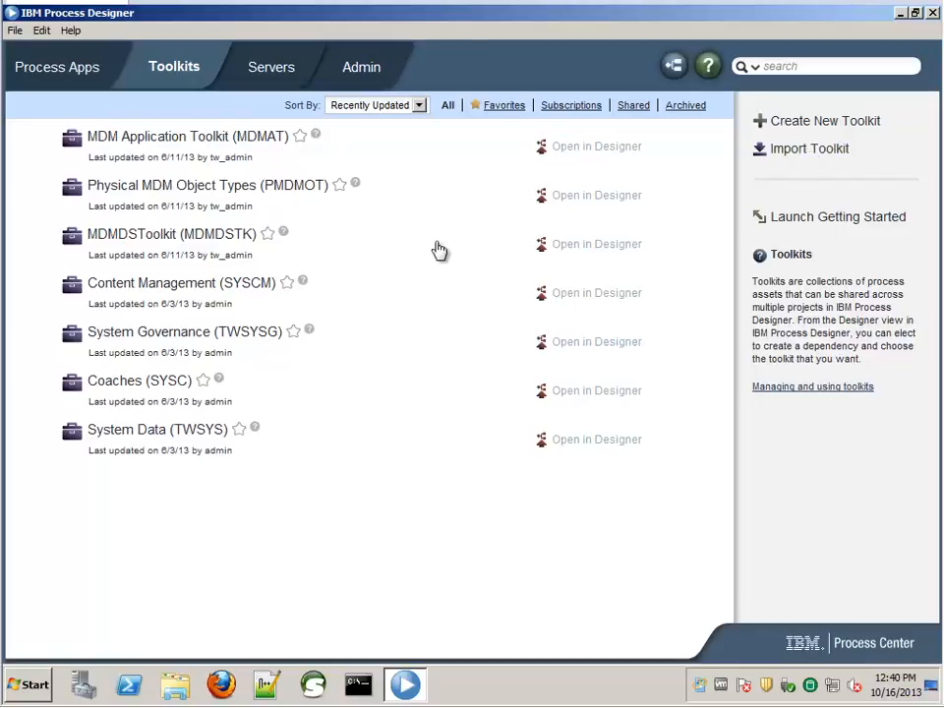
{"action": "left_click", "coordinate": [77, 73]}
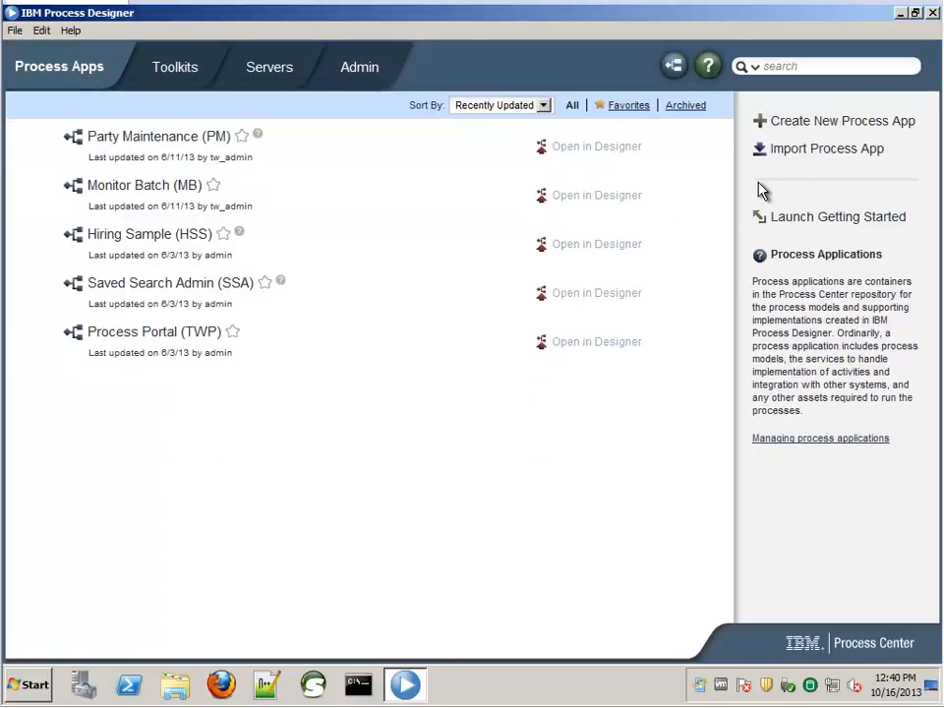
{"action": "left_click", "coordinate": [805, 126]}
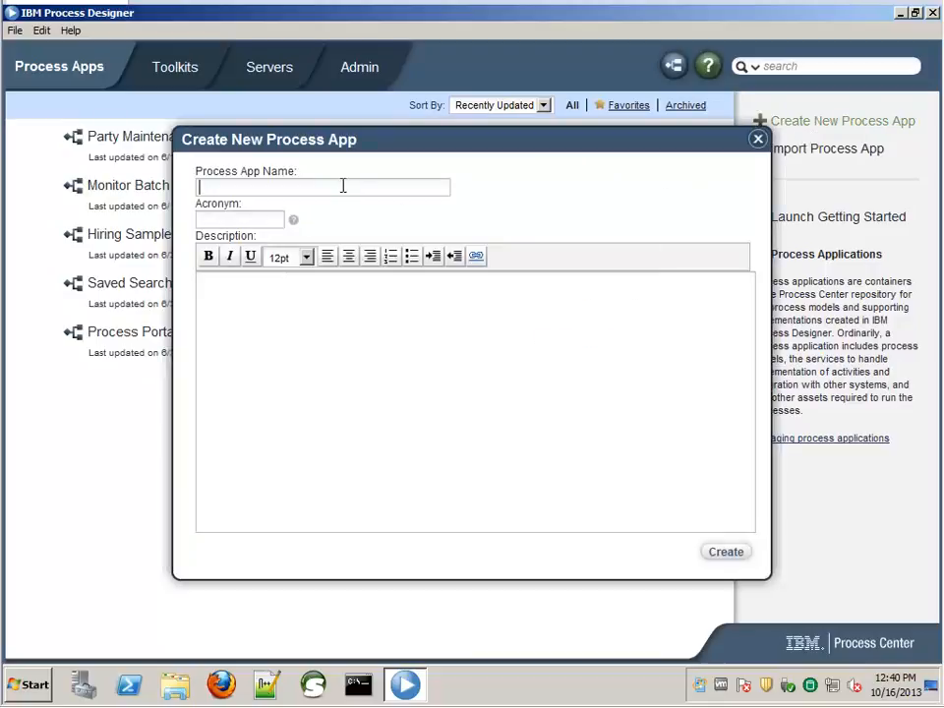
{"action": "type", "text": "Search Person App"}
{"action": "key", "text": "Tab"}
{"action": "type", "text": "SPA"}
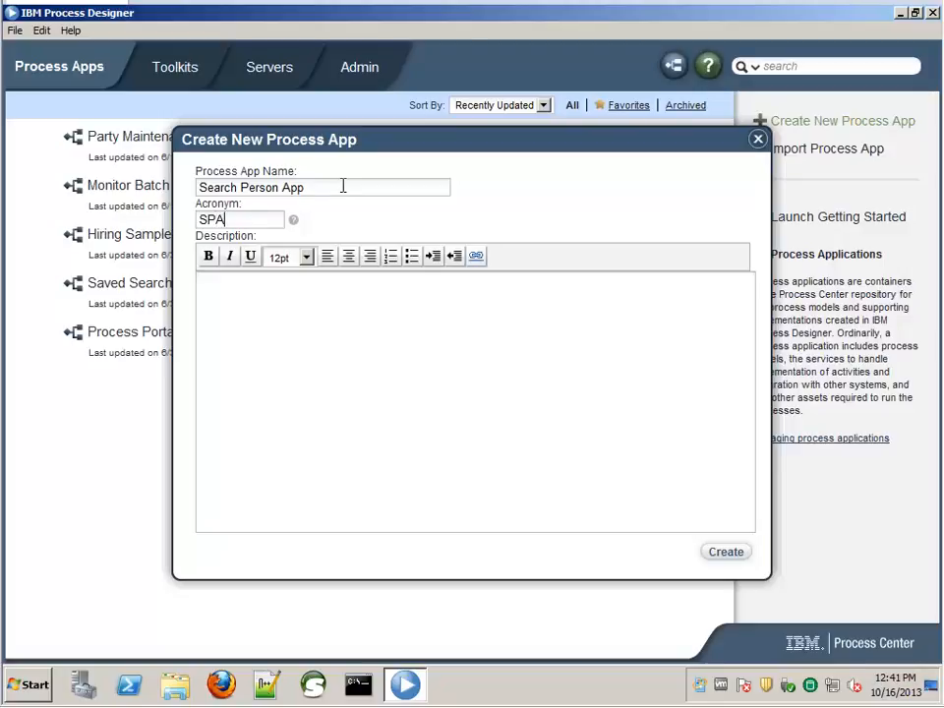
{"action": "left_click", "coordinate": [734, 557]}
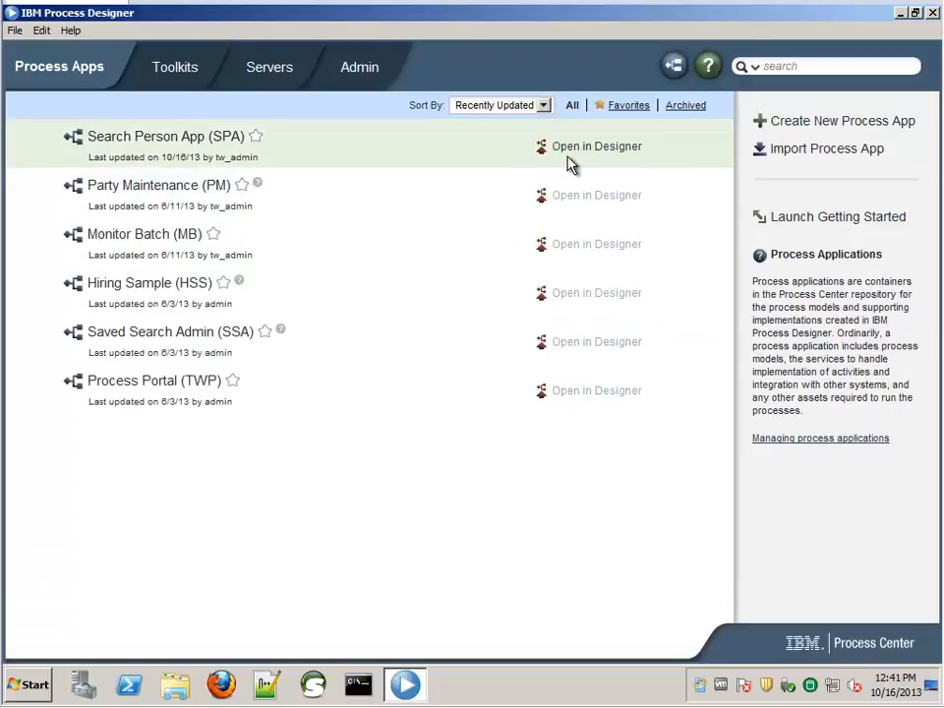
- Open Search Person App in Designer and add toolkits MDM AT 11.0 and Physical MDM Object Types
{"action": "left_click", "coordinate": [569, 149]}
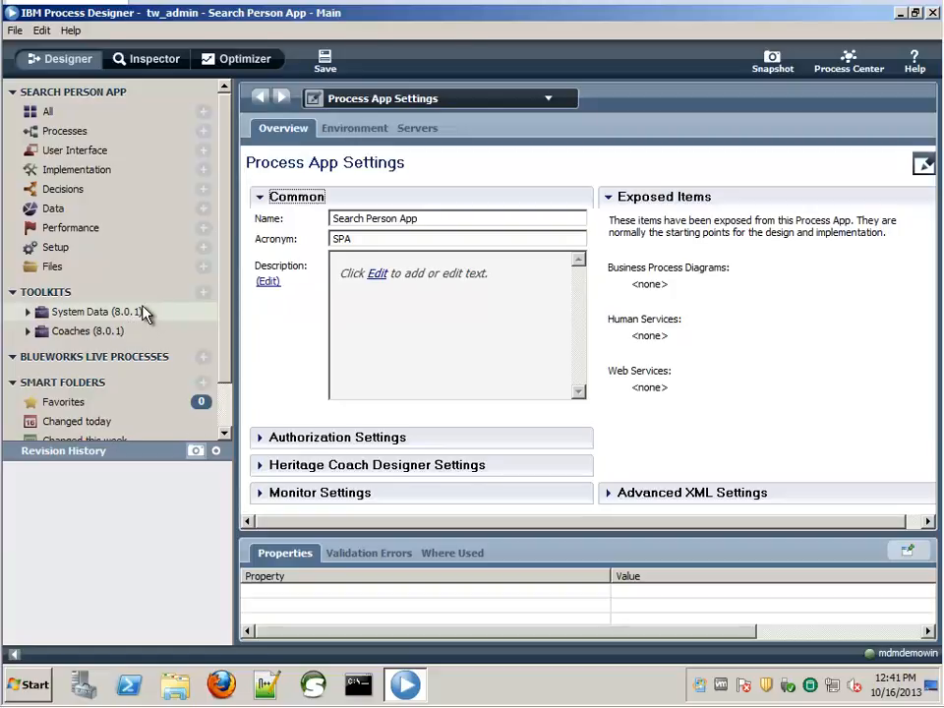
{"action": "left_click", "coordinate": [205, 294]}
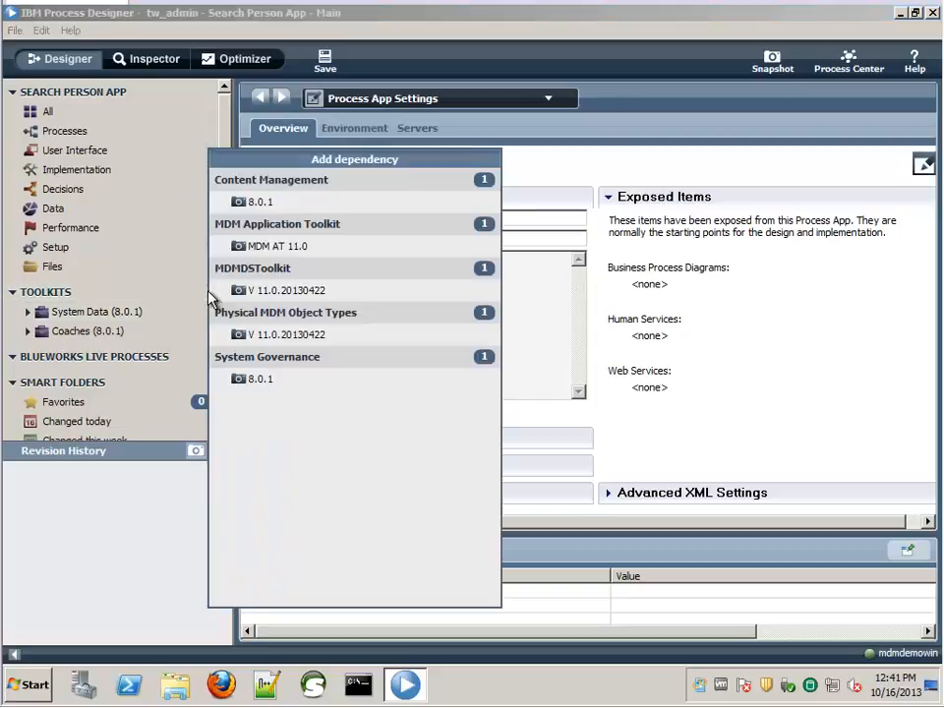
{"action": "left_click", "coordinate": [275, 250]}
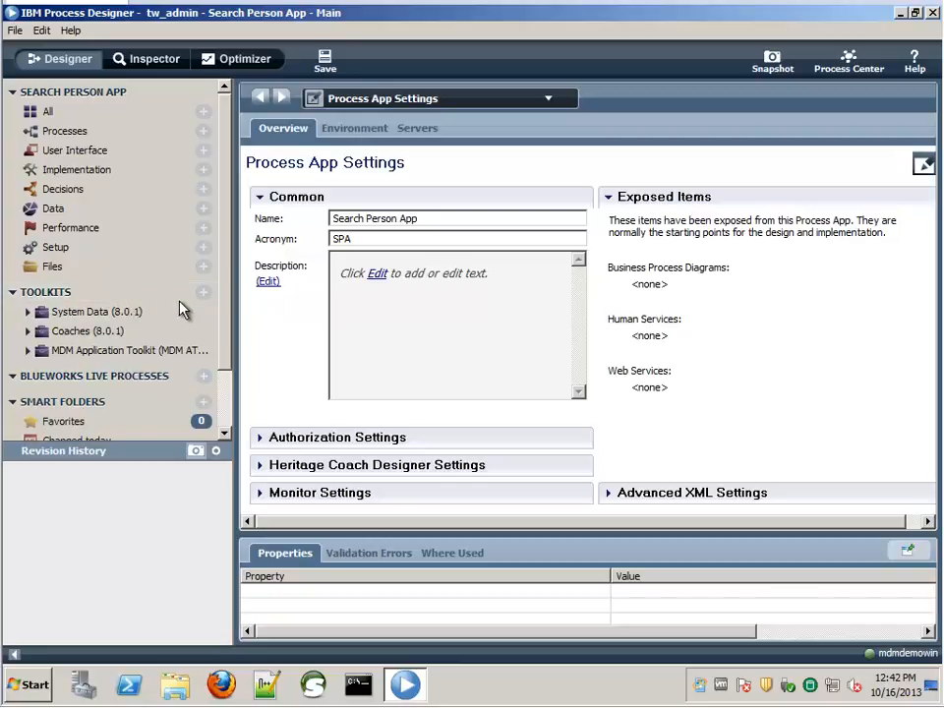
{"action": "left_click", "coordinate": [202, 292]}
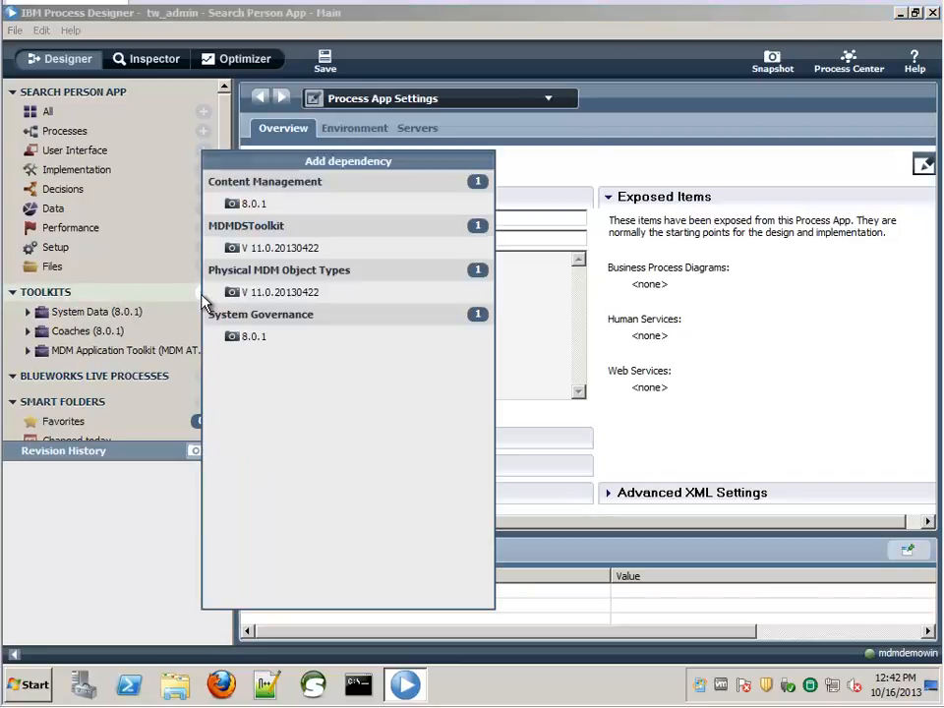
{"action": "left_click", "coordinate": [286, 293]}
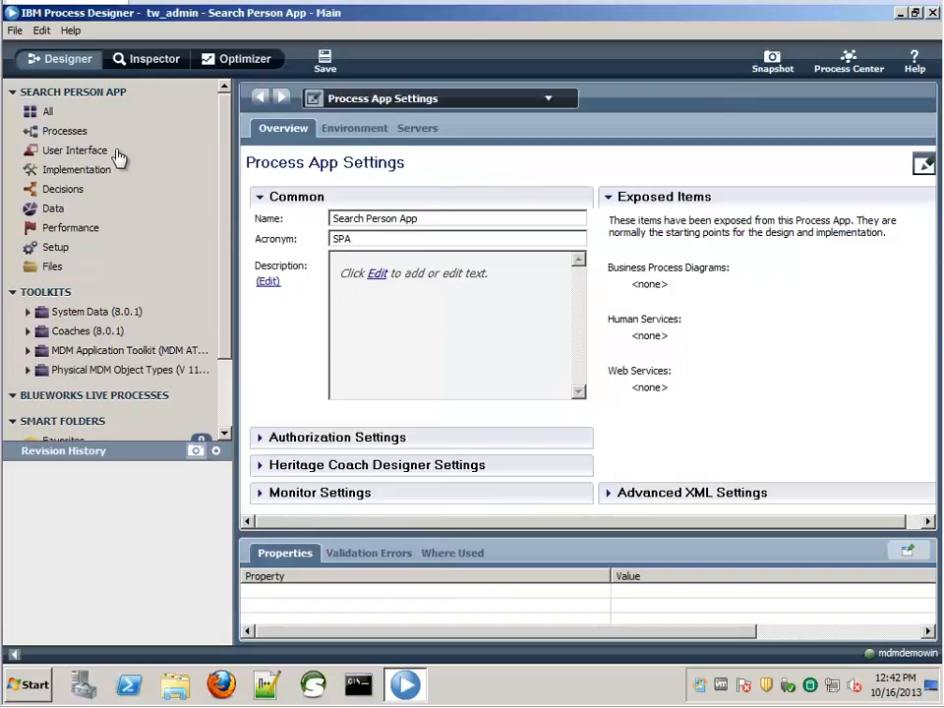
- Create a human service named 'Search Person' under User Interface
{"action": "mouse_move", "coordinate": [95, 151]}
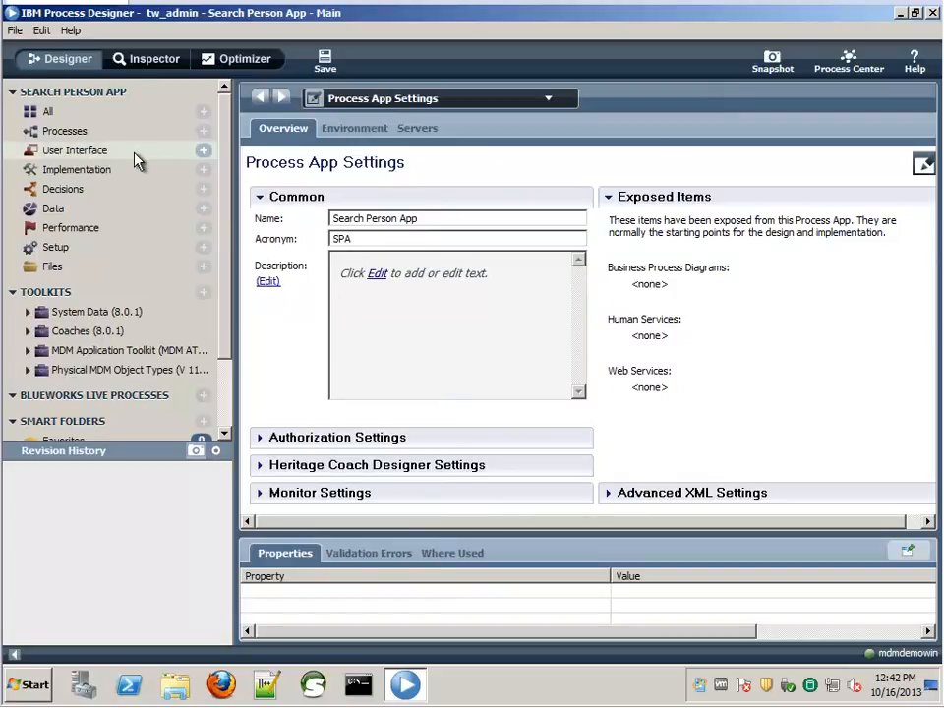
{"action": "left_click", "coordinate": [205, 151]}
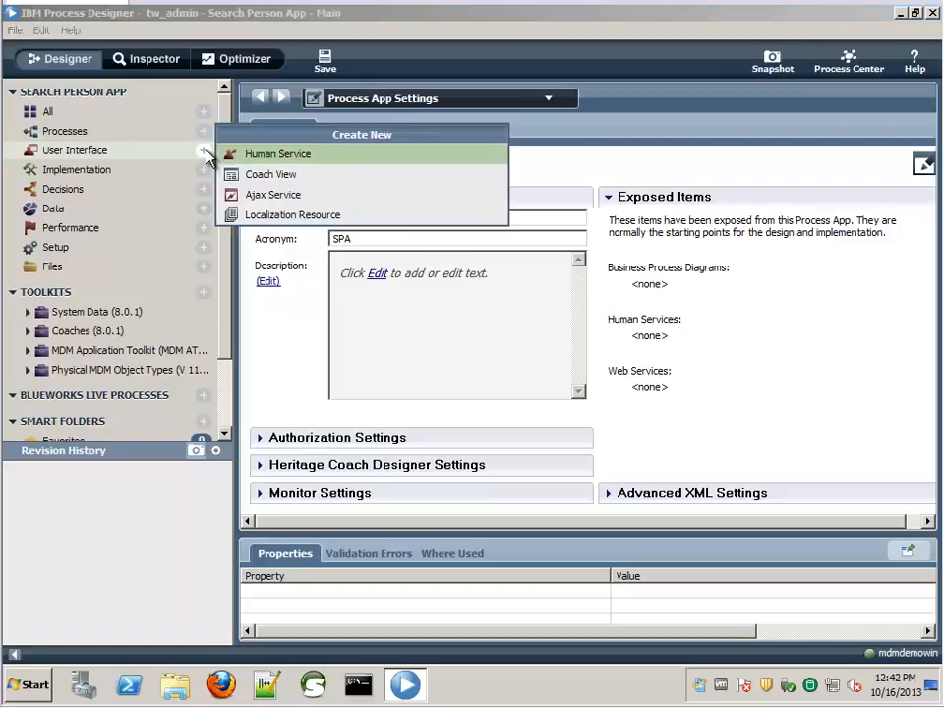
{"action": "left_click", "coordinate": [278, 157]}
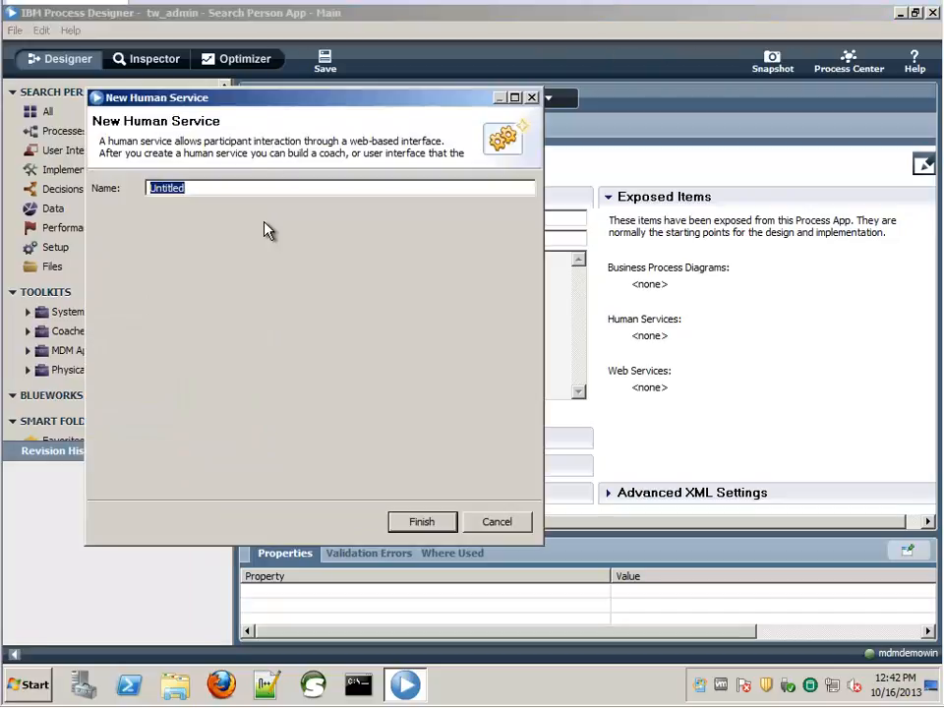
{"action": "type", "text": "Search Person"}
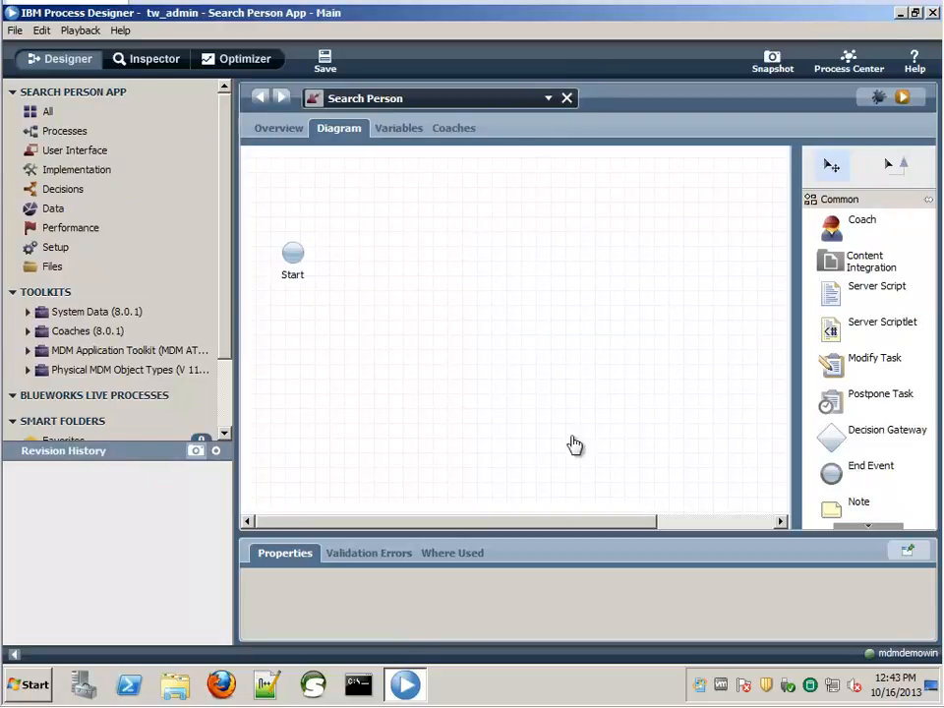
- Move the End event toward the middle and add a coach named Search Form
{"action": "left_click_drag", "start_coordinate": [560, 527], "coordinate": [692, 504]}
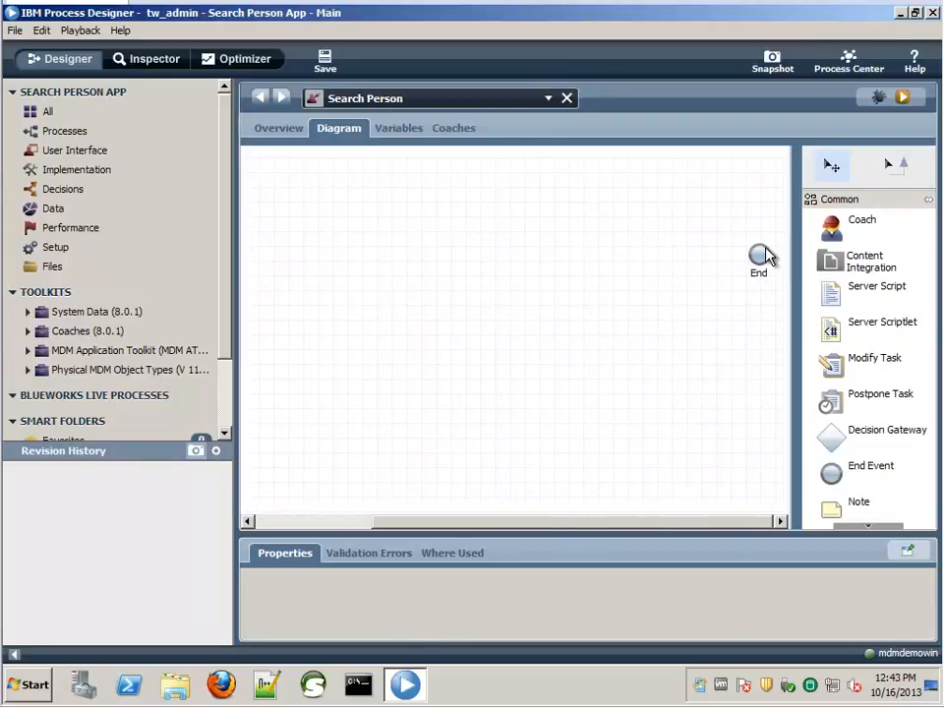
{"action": "left_click_drag", "start_coordinate": [761, 258], "coordinate": [553, 295]}
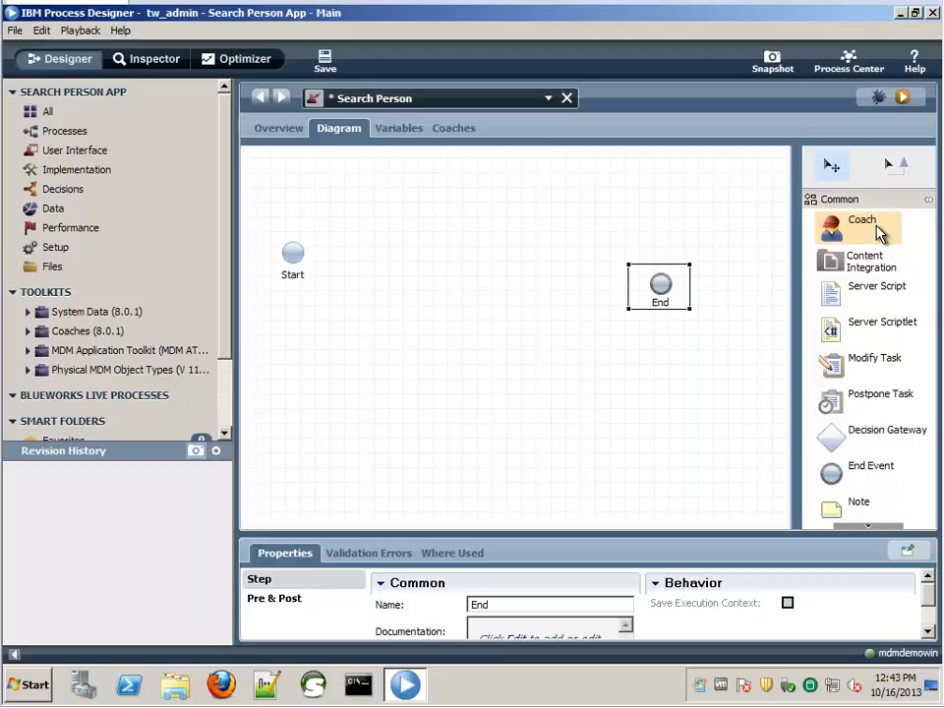
{"action": "left_click_drag", "start_coordinate": [881, 231], "coordinate": [379, 295]}
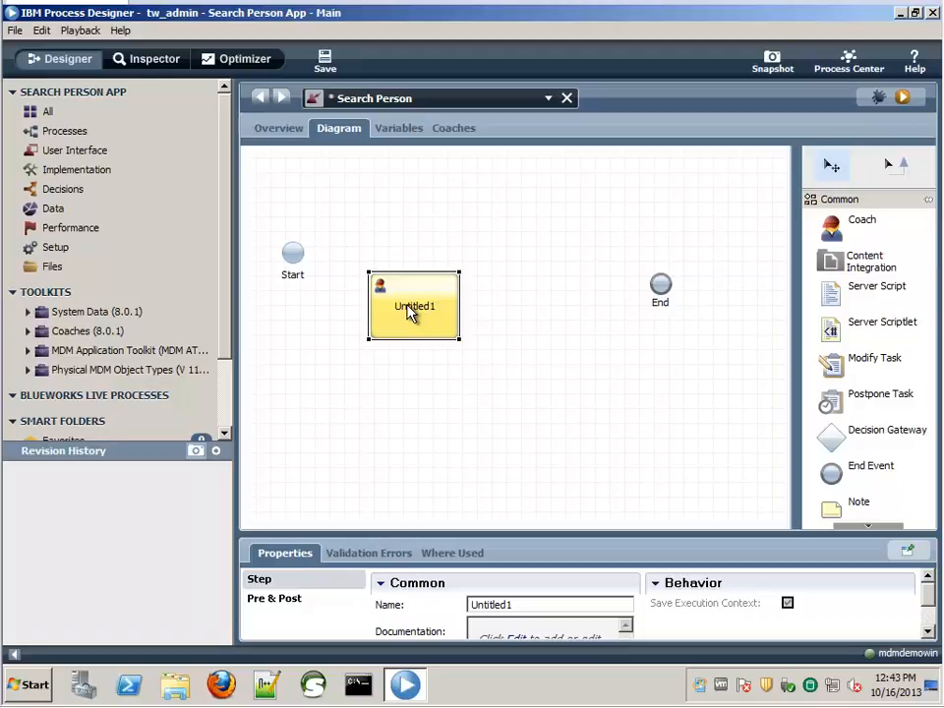
{"action": "left_click", "coordinate": [408, 307]}
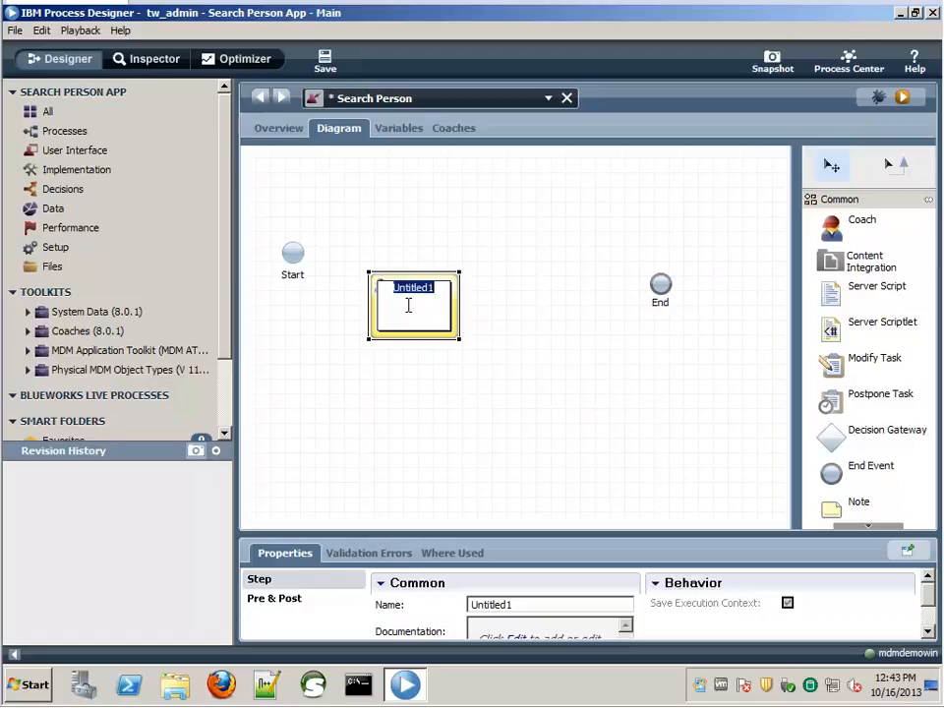
{"action": "type", "text": "Search Fr"}
{"action": "type", "text": "rm"}
{"action": "left_click", "coordinate": [557, 357]}
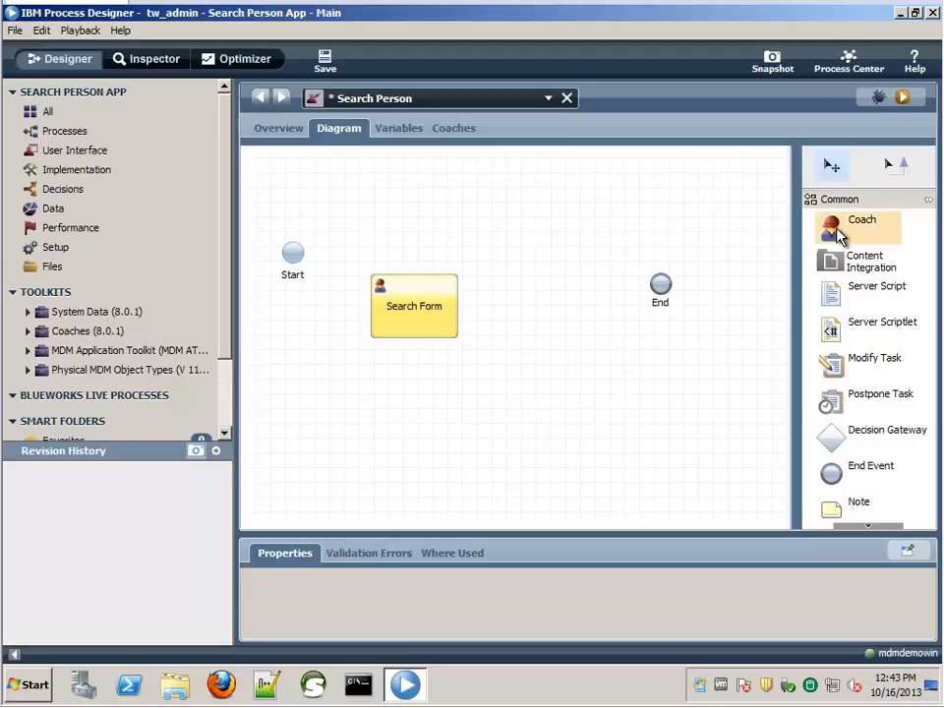
- Add a second coach named Search Results
{"action": "left_click_drag", "start_coordinate": [839, 236], "coordinate": [570, 310]}
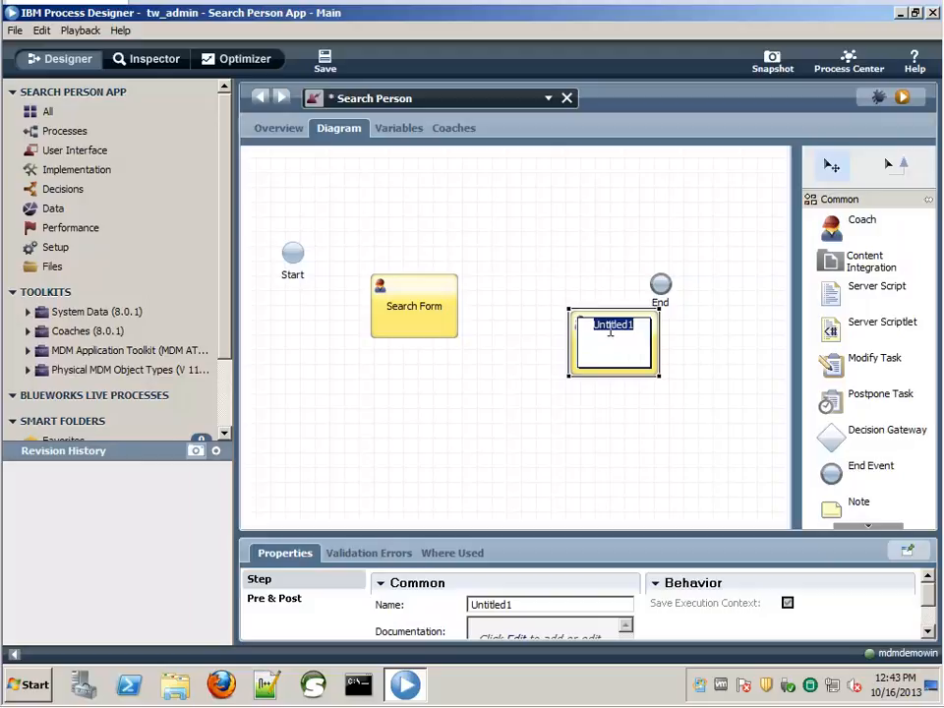
{"action": "type", "text": "Search Results"}
{"action": "left_click", "coordinate": [723, 436]}
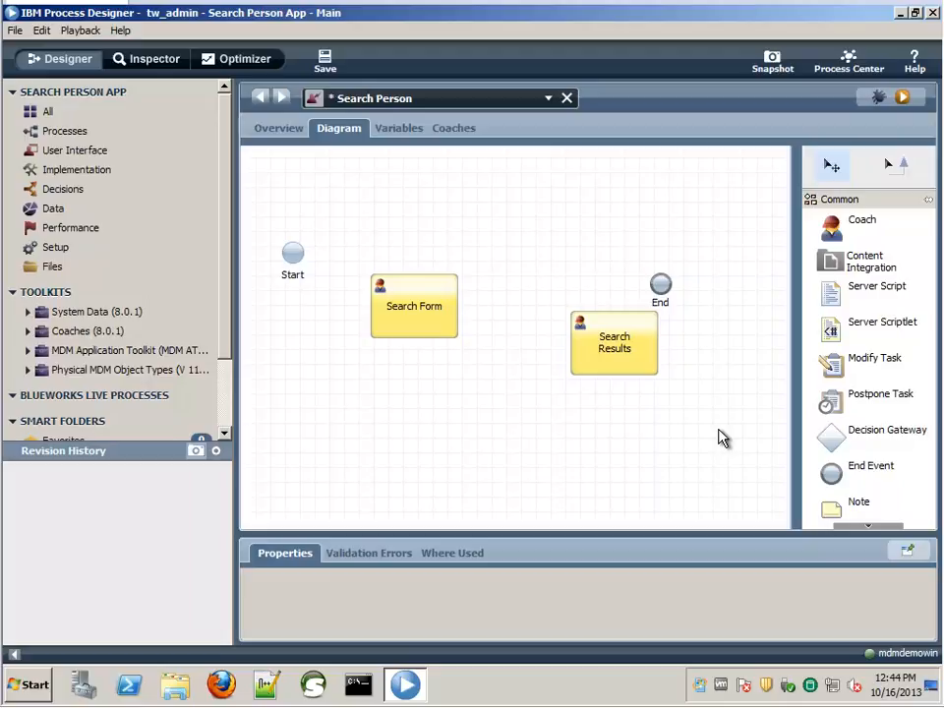
- Add a nested service step named 'MDM Search' below Search Results
{"action": "left_click", "coordinate": [868, 527]}
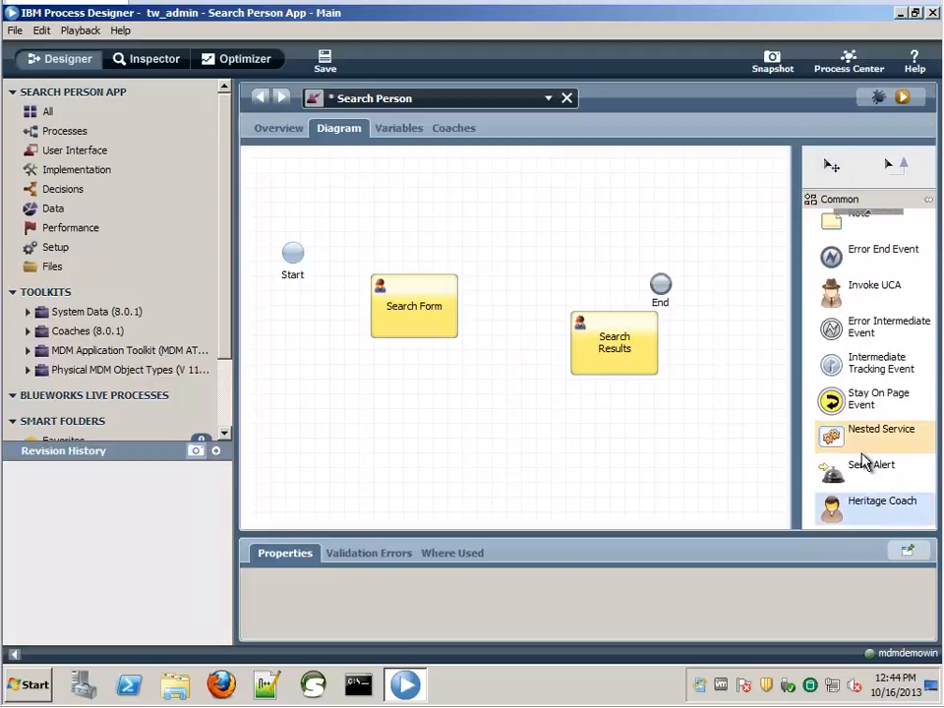
{"action": "left_click_drag", "start_coordinate": [866, 448], "coordinate": [505, 391]}
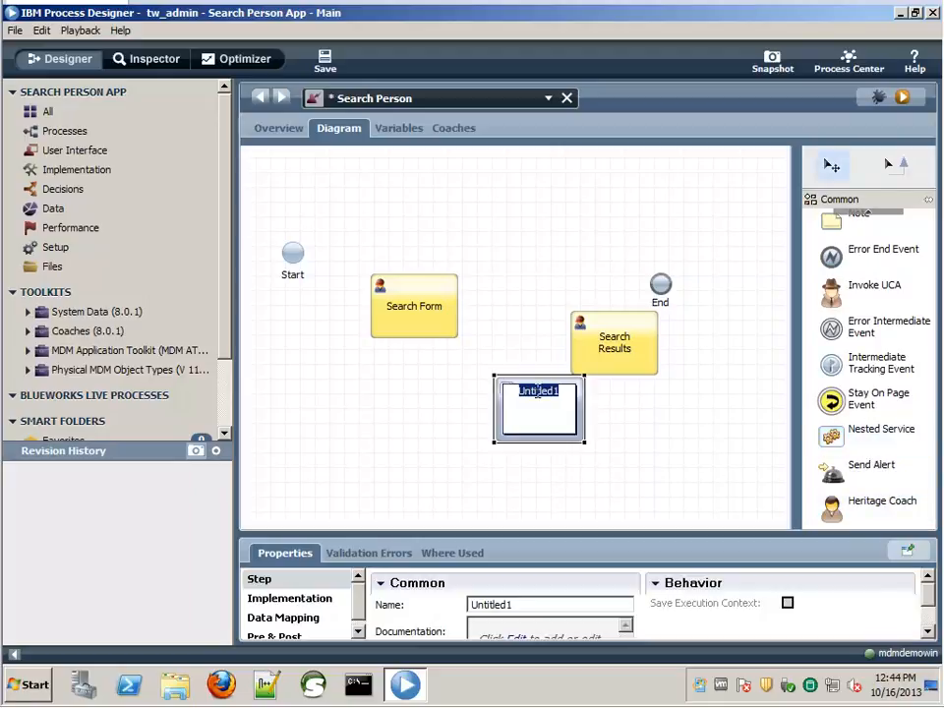
{"action": "type", "text": "MDM Search"}
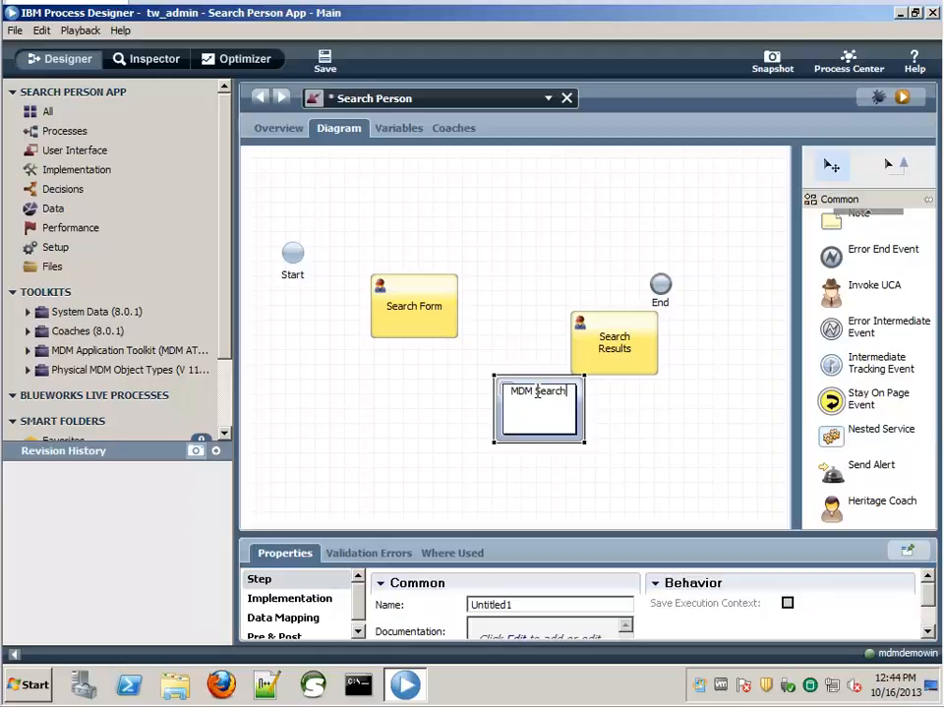
{"action": "left_click_drag", "start_coordinate": [339, 536], "coordinate": [339, 495]}
- Attach the MDM Search service from MDM Application Toolkit, filtering with 'mdm sea'
{"action": "left_click", "coordinate": [291, 558]}
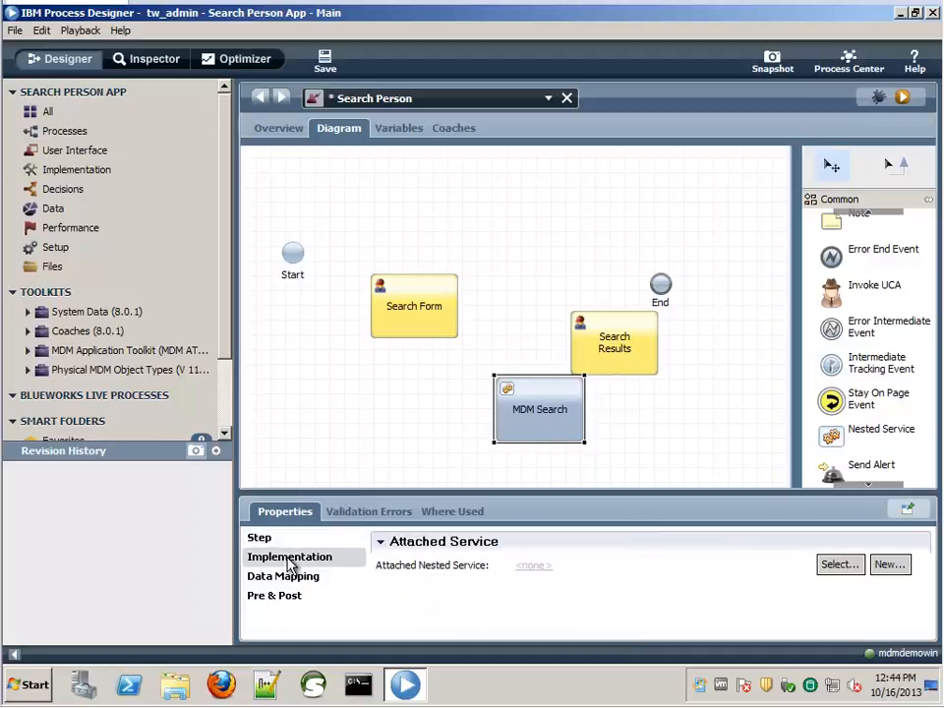
{"action": "left_click", "coordinate": [842, 568]}
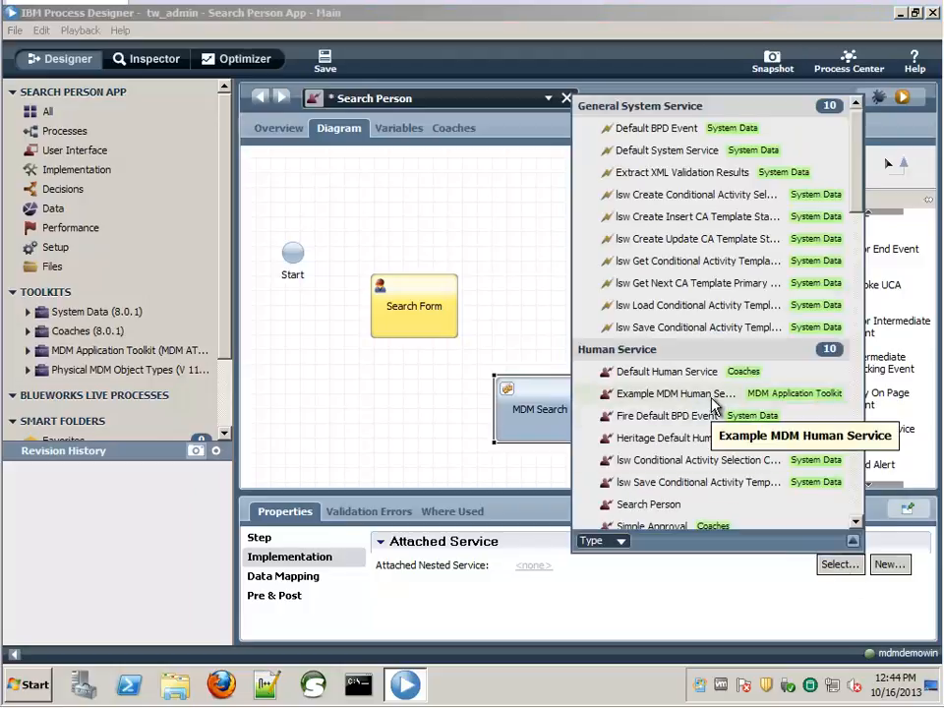
{"action": "type", "text": "mdm"}
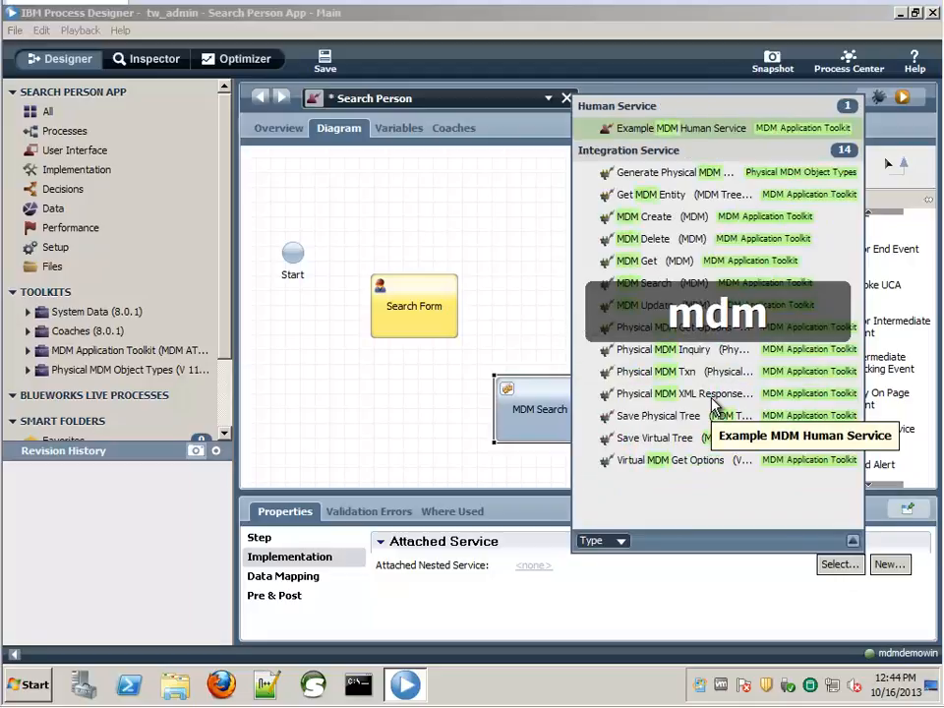
{"action": "type", "text": " sea"}
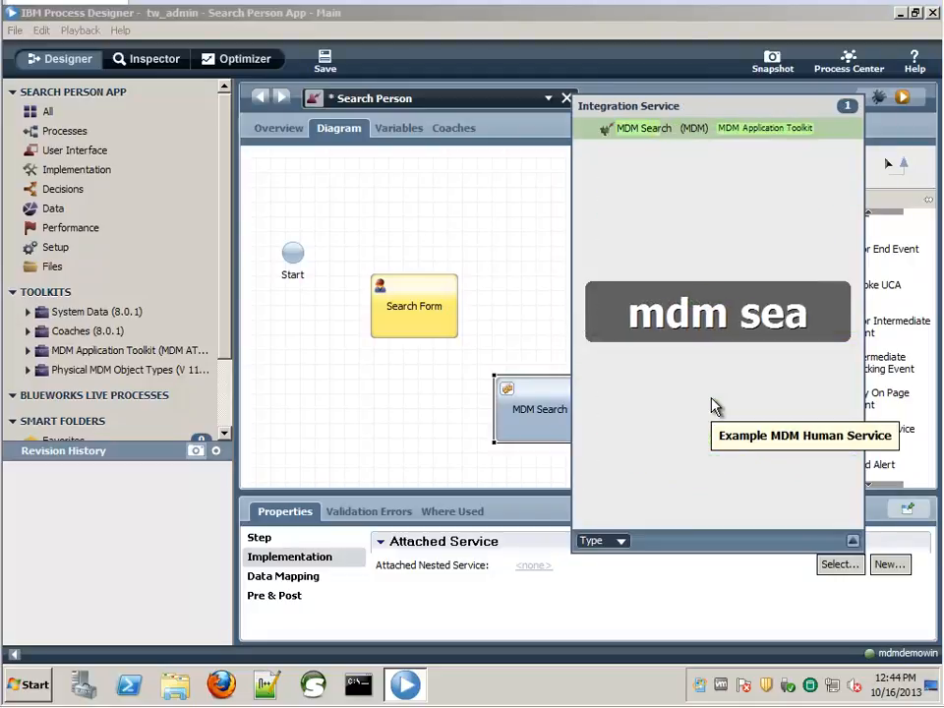
{"action": "left_click", "coordinate": [648, 135]}
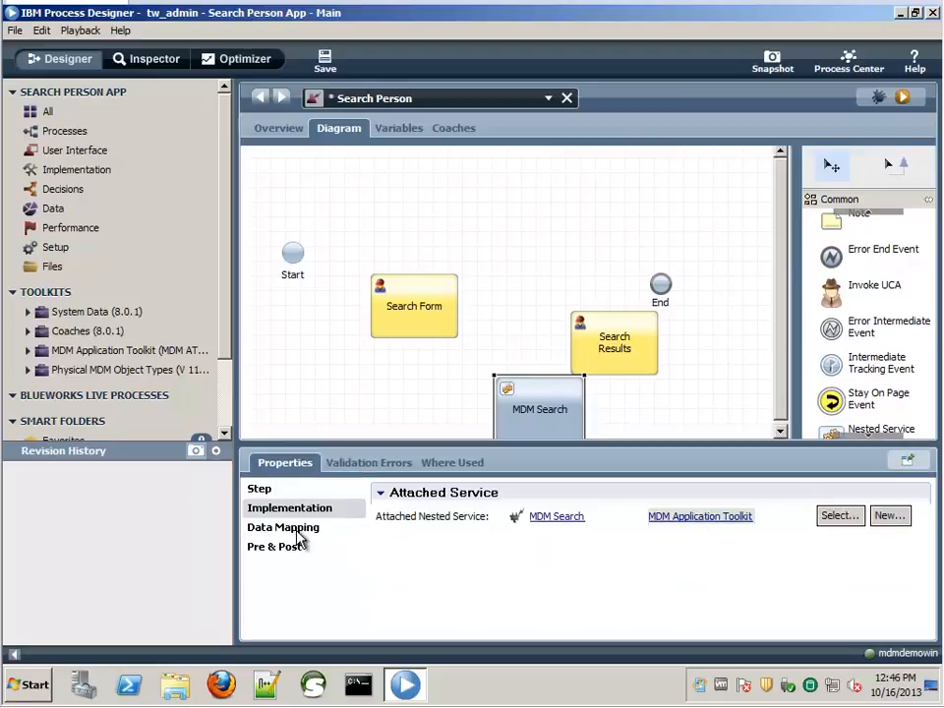
- Show the MDM Search step's Data Mapping in the Properties panel
{"action": "left_click", "coordinate": [300, 538]}
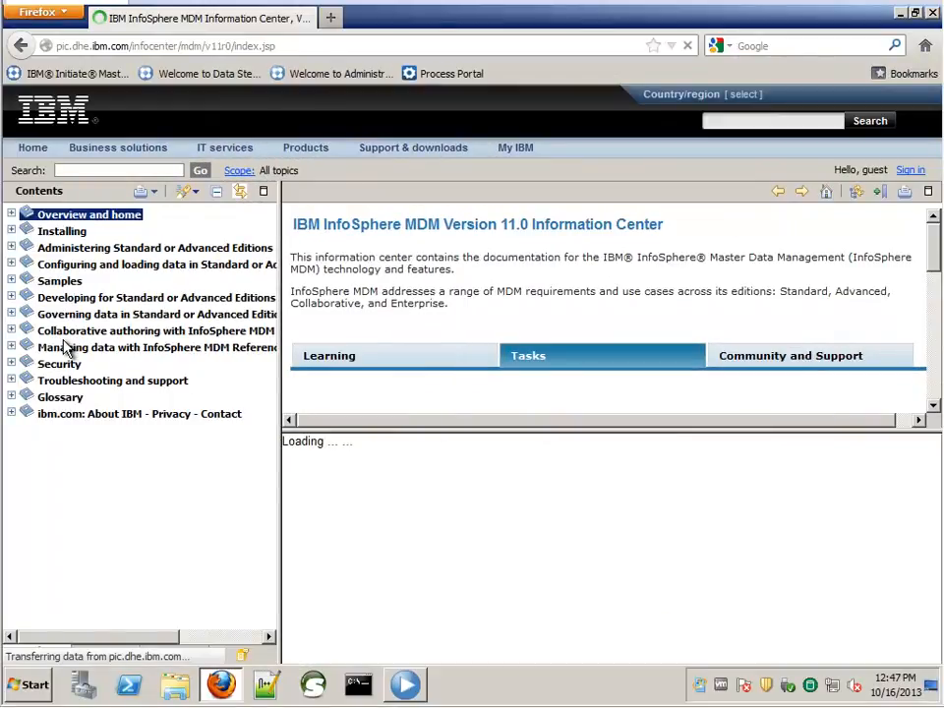
- Navigate to Physical MDM > Transaction reference > searchPerson and read its request and response objects
{"action": "left_click", "coordinate": [12, 298]}
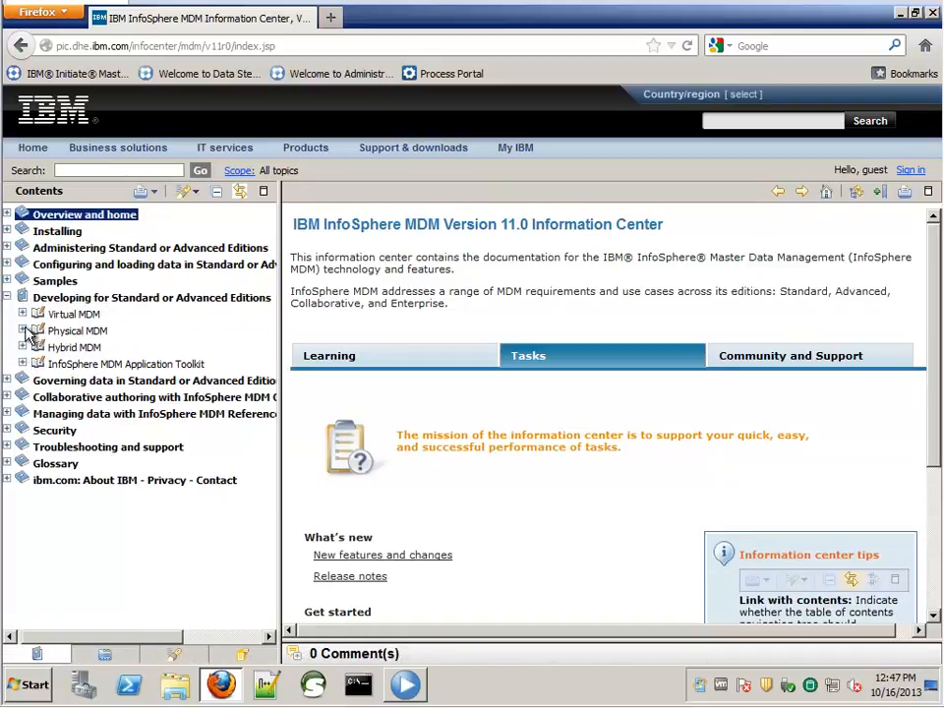
{"action": "left_click", "coordinate": [23, 331]}
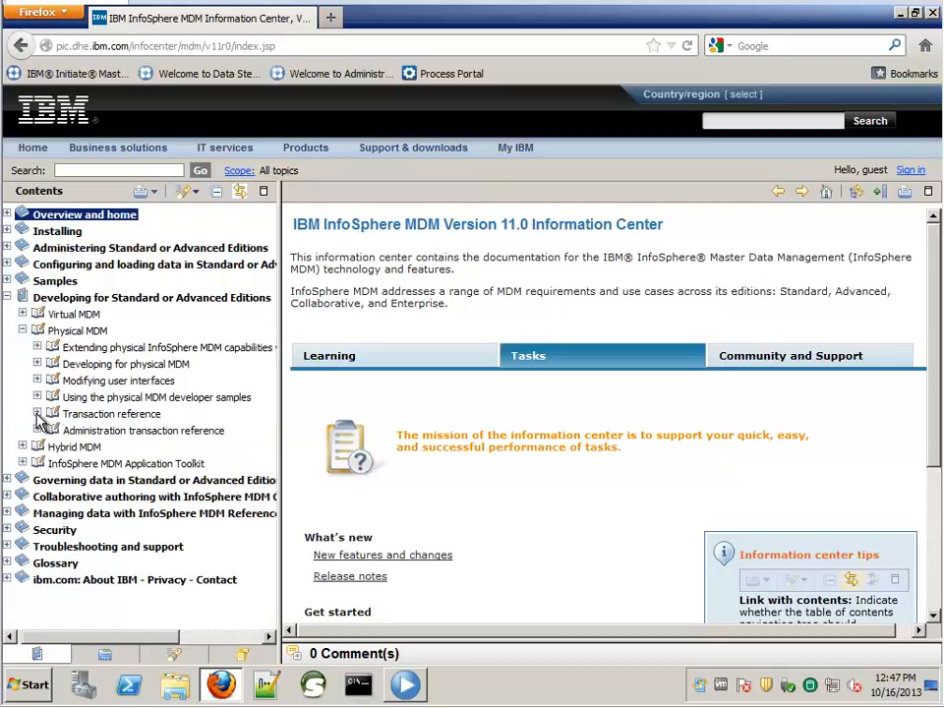
{"action": "left_click", "coordinate": [38, 414]}
{"action": "scroll", "coordinate": [74, 445], "scroll_direction": "down", "scroll_amount": 3}
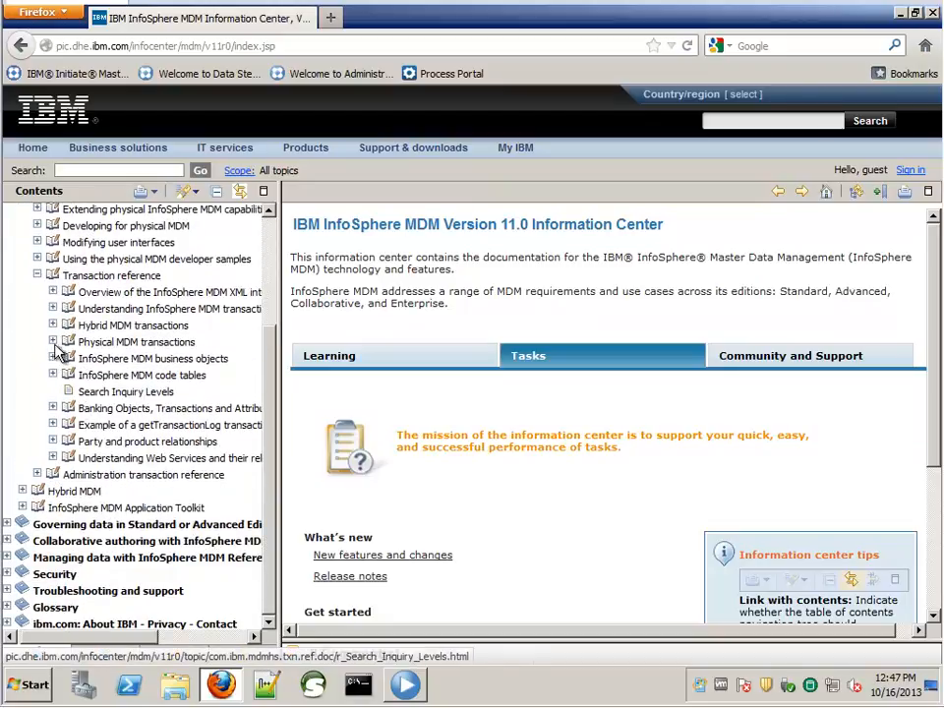
{"action": "left_click", "coordinate": [53, 343]}
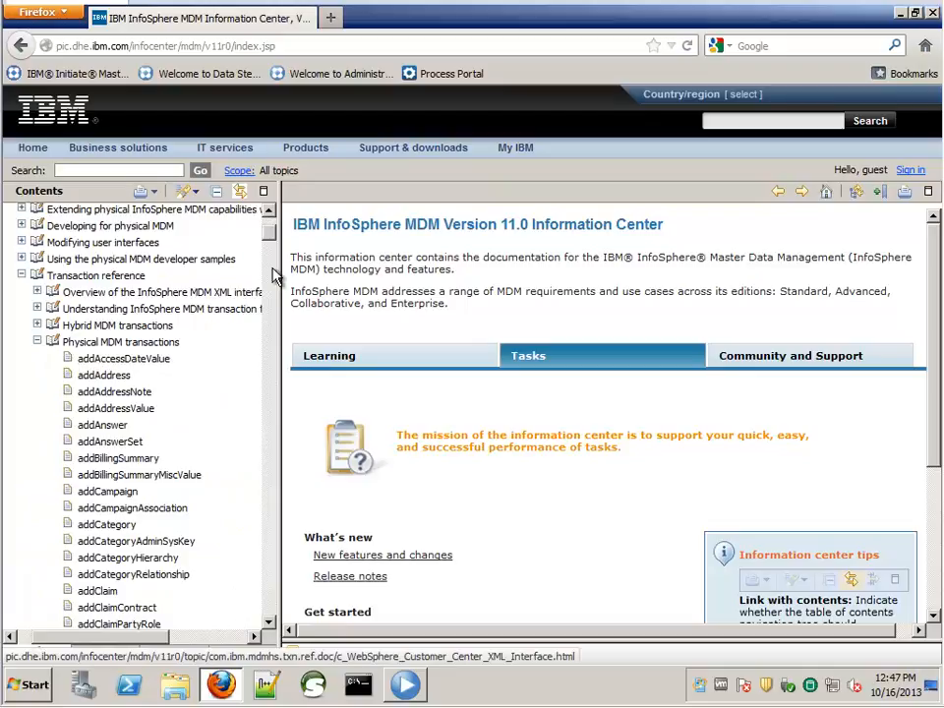
{"action": "left_click_drag", "start_coordinate": [268, 236], "coordinate": [269, 528]}
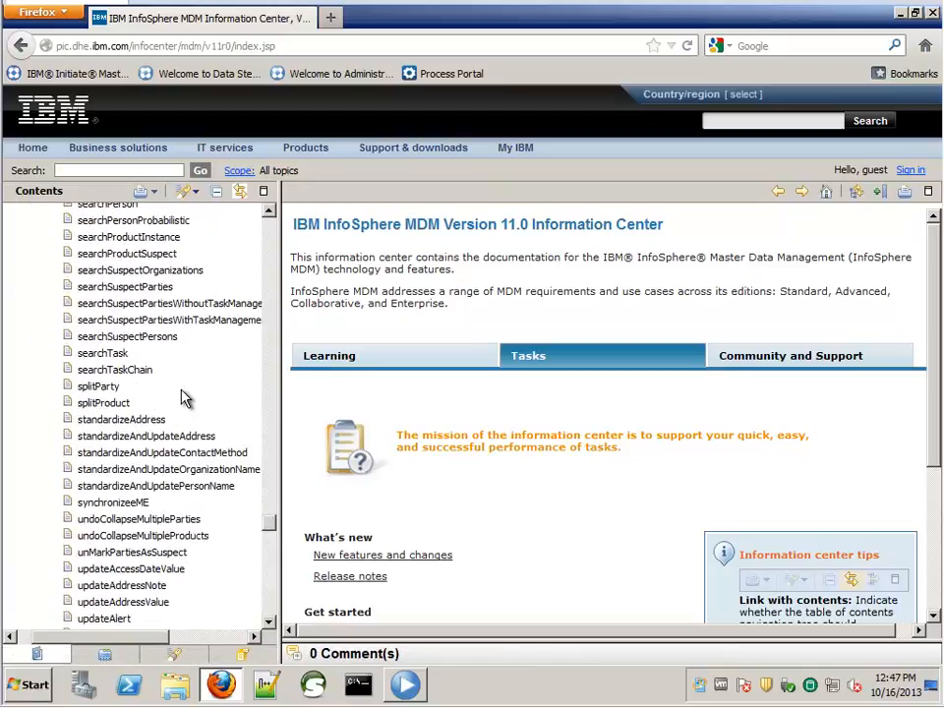
{"action": "scroll", "coordinate": [153, 405], "scroll_direction": "up", "scroll_amount": 1}
{"action": "scroll", "coordinate": [152, 406], "scroll_direction": "up", "scroll_amount": 2}
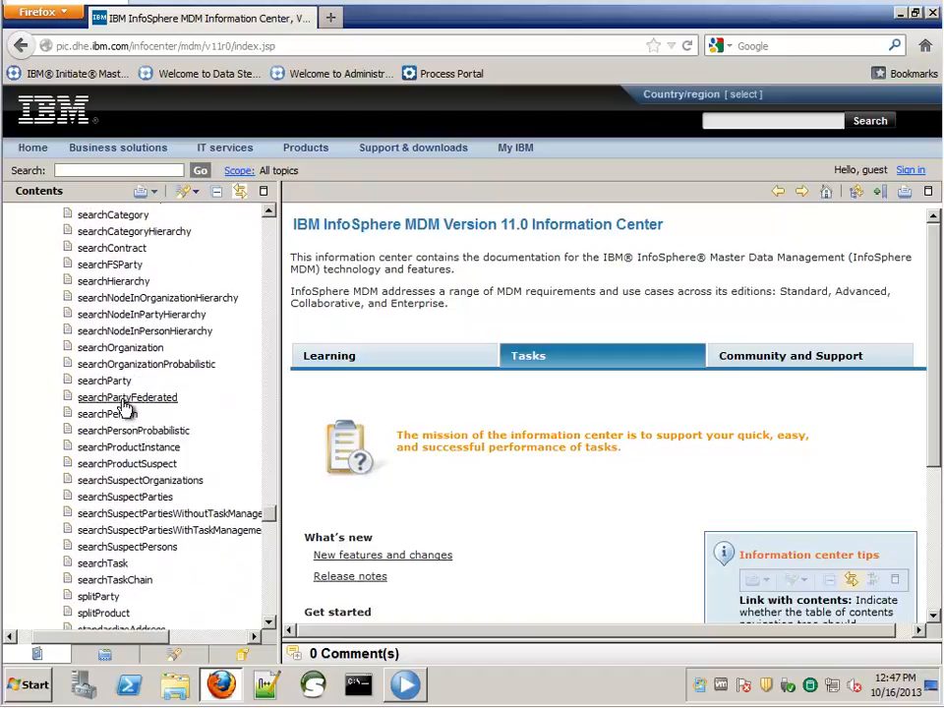
{"action": "left_click", "coordinate": [124, 417]}
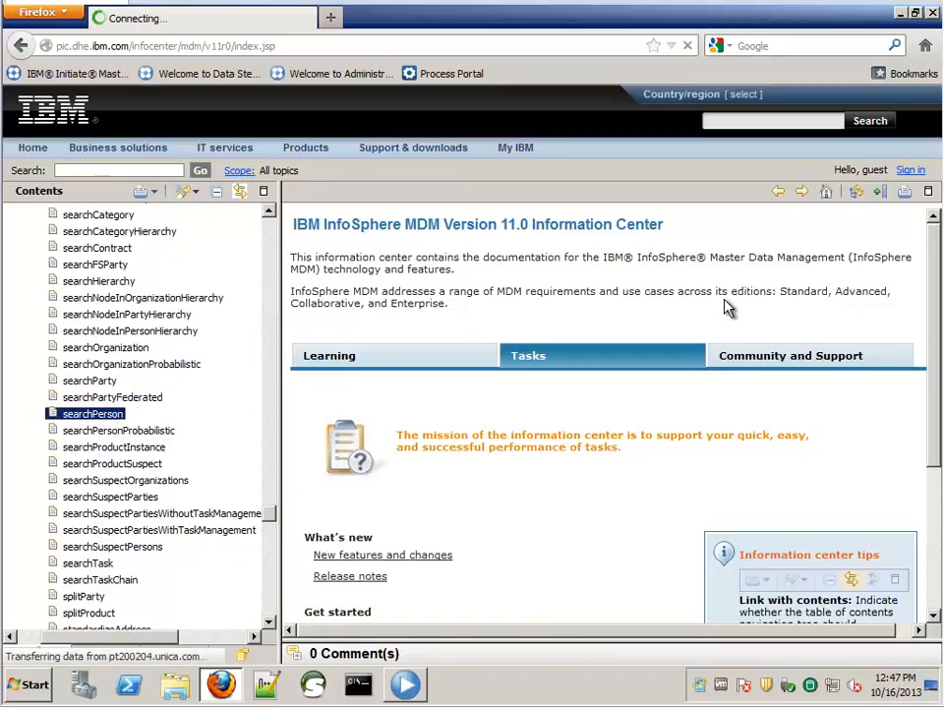
{"action": "left_click_drag", "start_coordinate": [933, 234], "coordinate": [931, 637]}
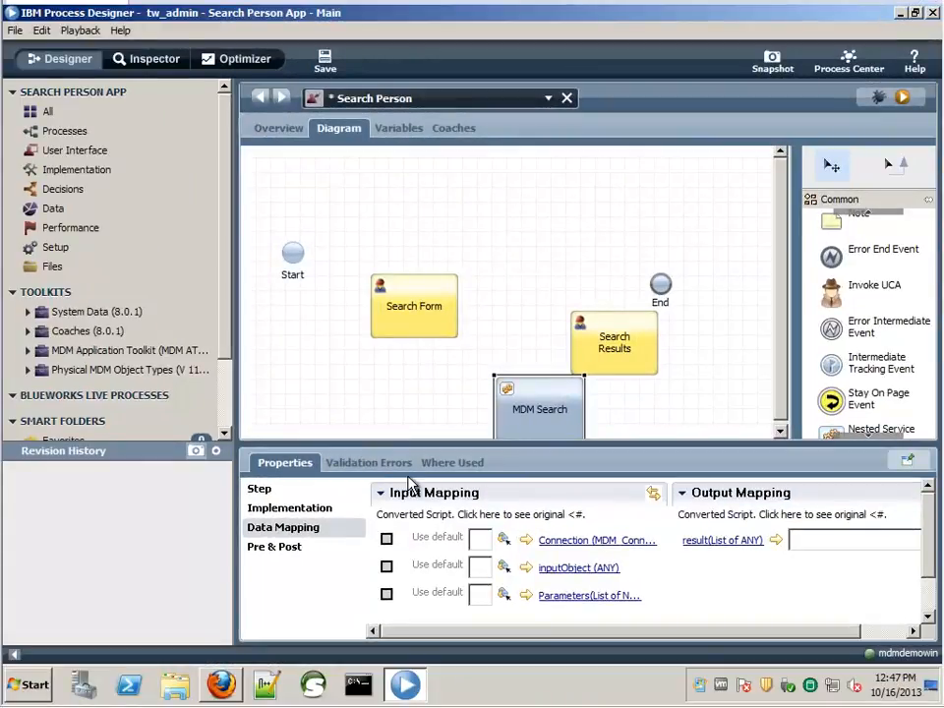
- Show the Search Person service's Variables tab
{"action": "left_click", "coordinate": [397, 135]}
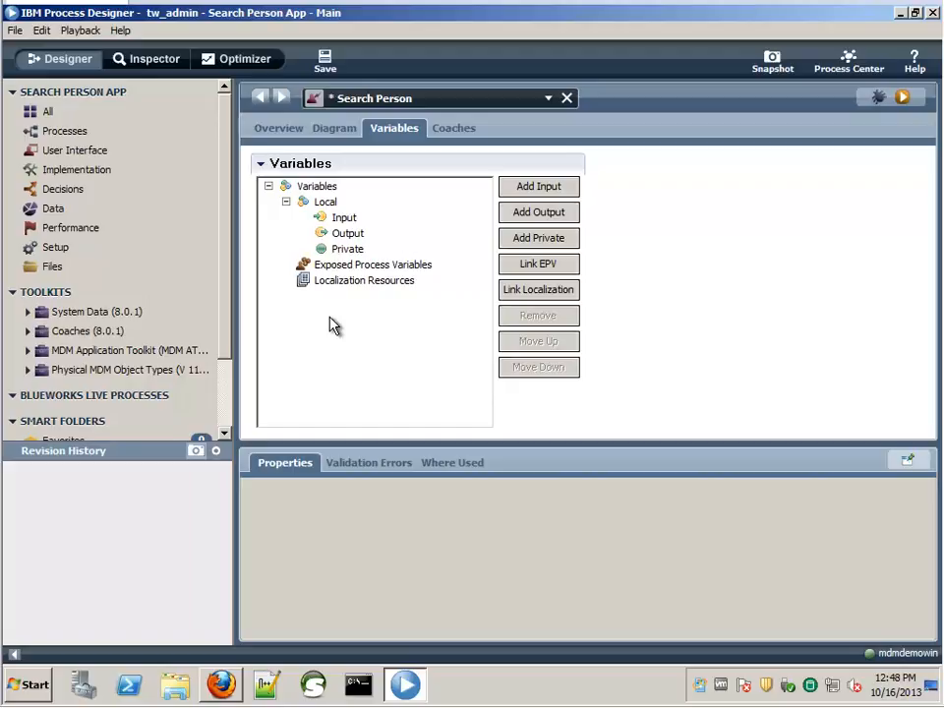
- Add private variable 'mdmConnection' of type MDM_Connection from MDM Application Toolkit
{"action": "left_click", "coordinate": [556, 246]}
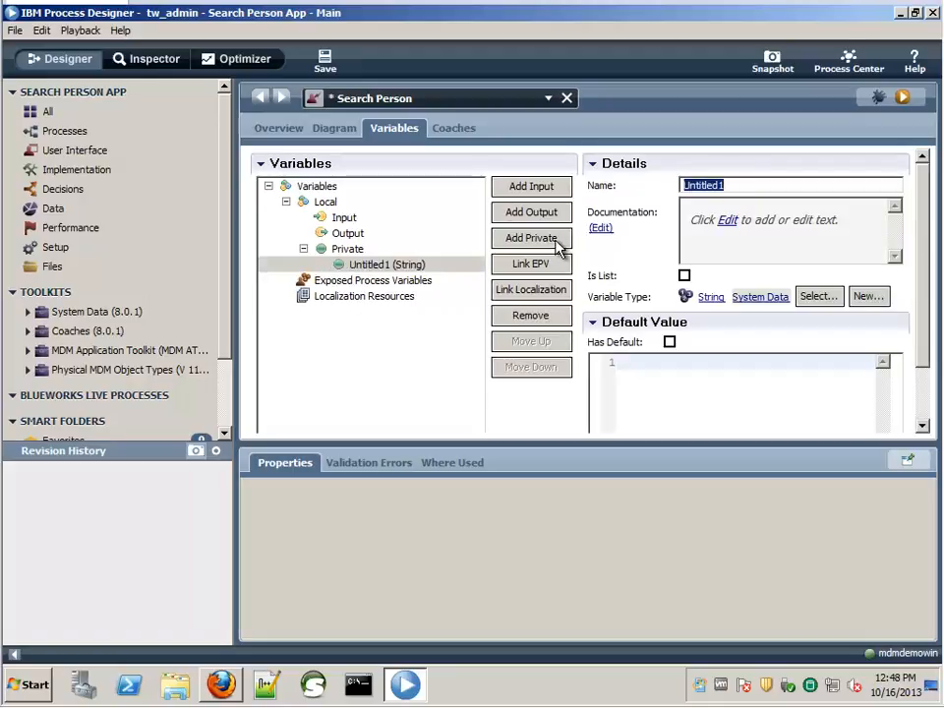
{"action": "type", "text": "mdmConnection"}
{"action": "left_click", "coordinate": [819, 297]}
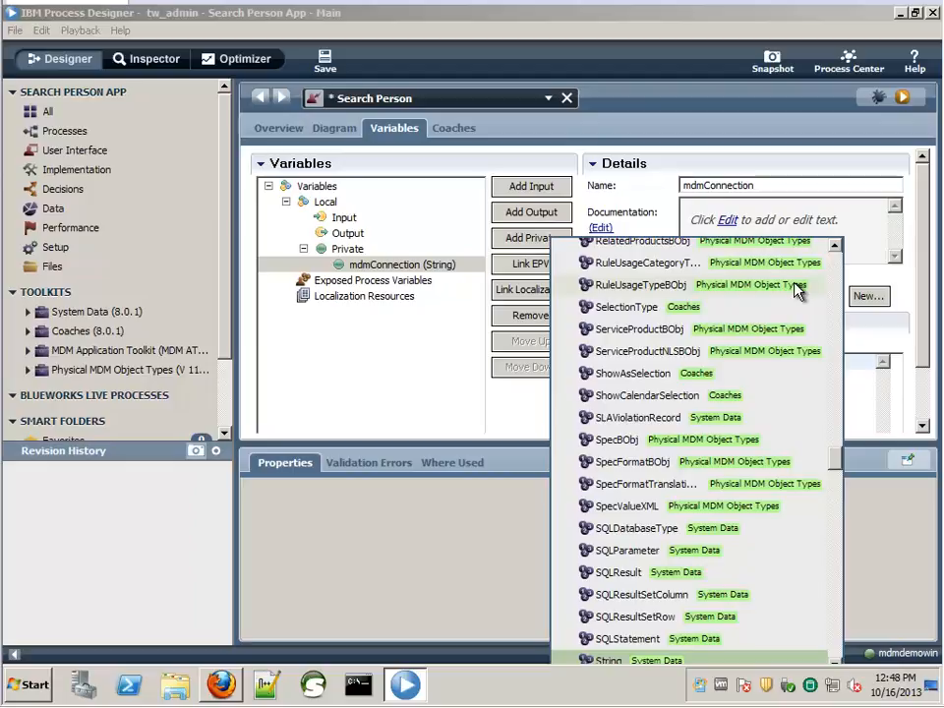
{"action": "type", "text": "co"}
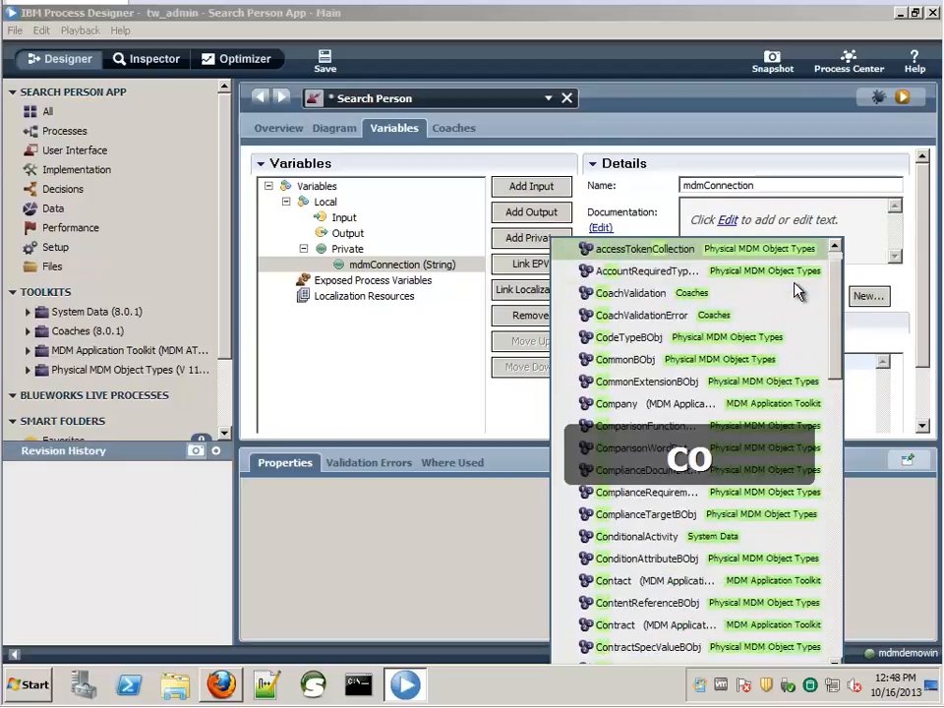
{"action": "type", "text": "nne"}
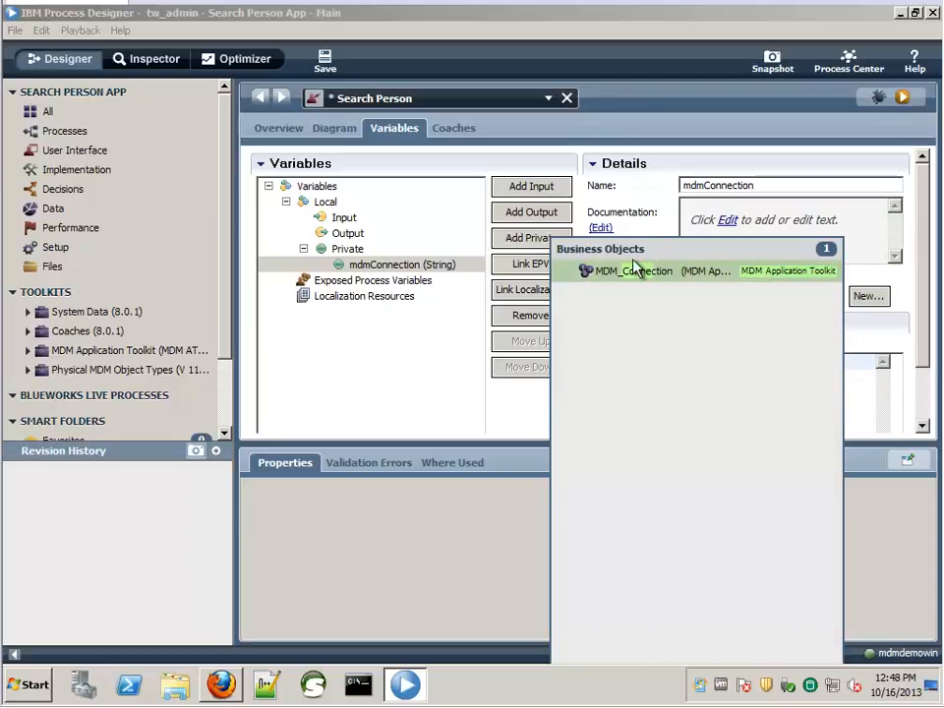
{"action": "left_click", "coordinate": [602, 273]}
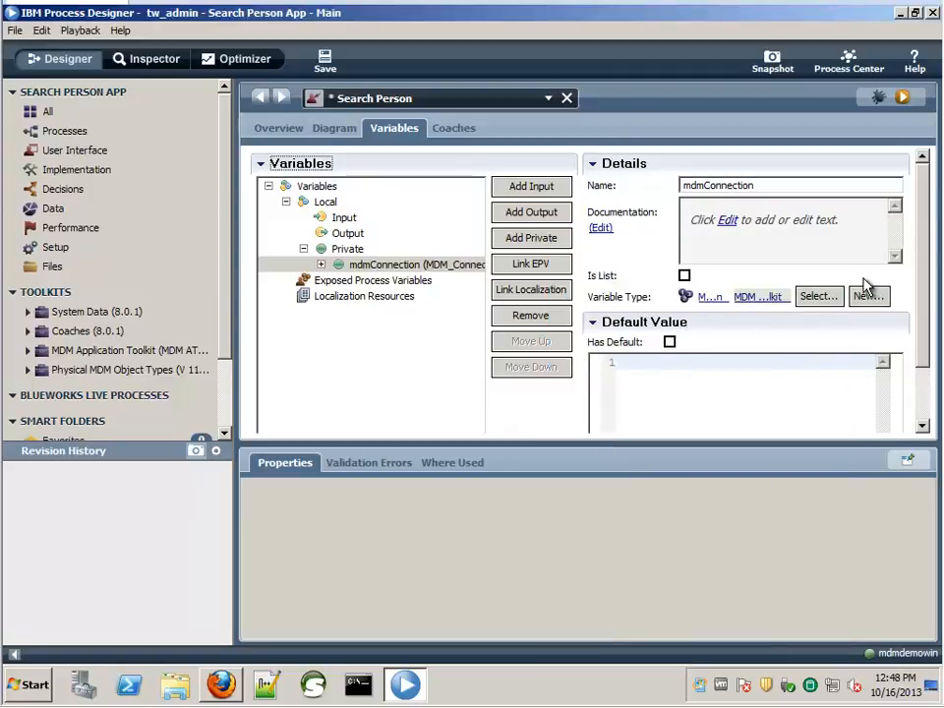
- Enable a default for mdmConnection with hostname localhost and port 9080
{"action": "left_click_drag", "start_coordinate": [918, 293], "coordinate": [930, 341]}
{"action": "left_click", "coordinate": [670, 275]}
{"action": "left_click_drag", "start_coordinate": [921, 292], "coordinate": [860, 348]}
{"action": "left_click", "coordinate": [710, 309]}
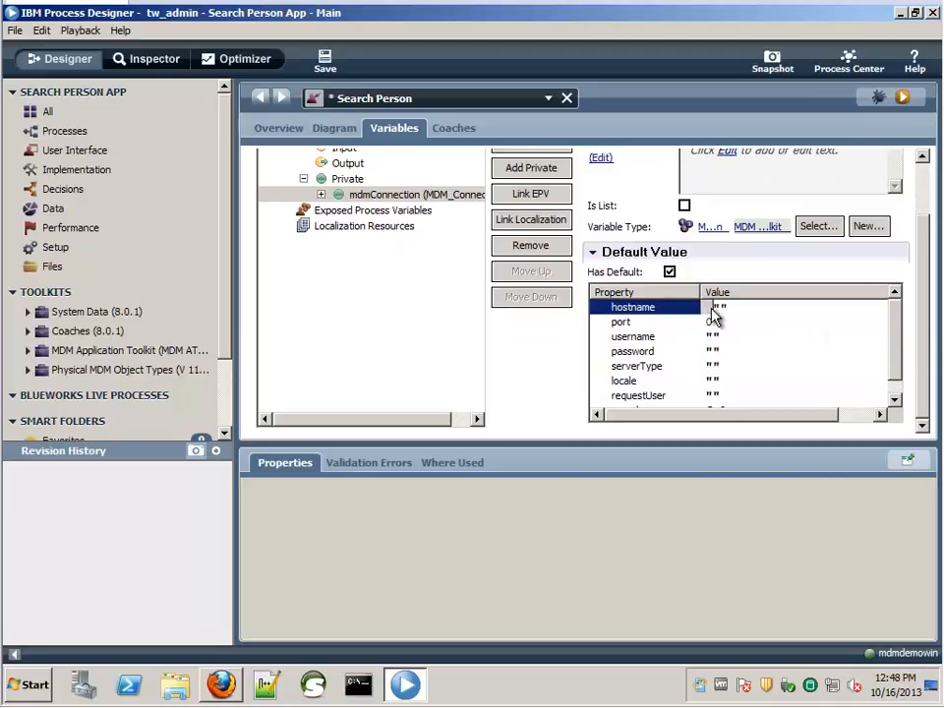
{"action": "type", "text": "localhost"}
{"action": "left_click", "coordinate": [714, 322]}
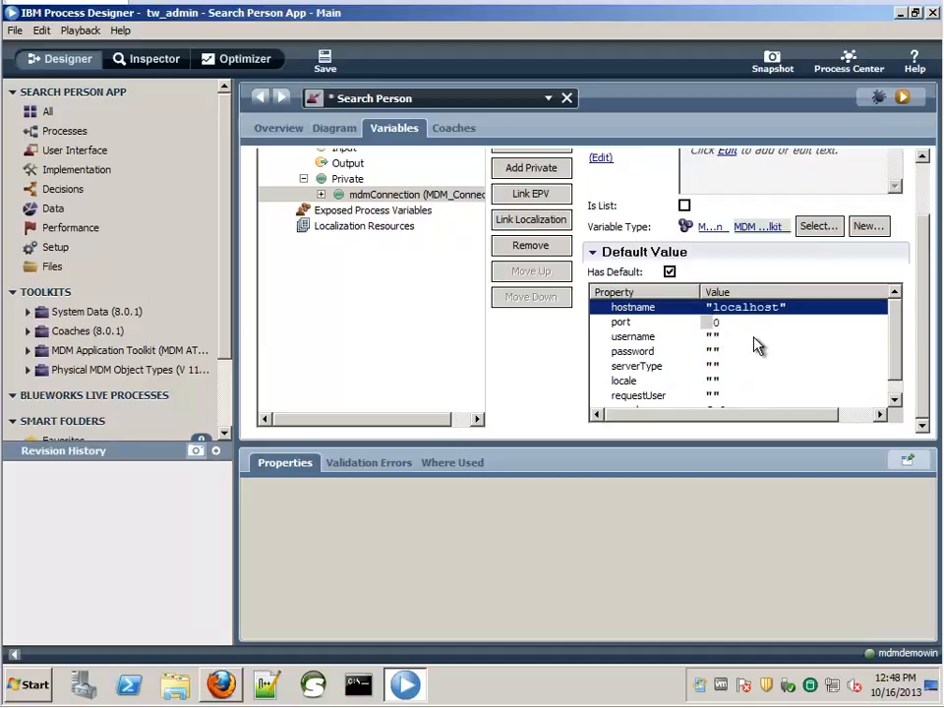
{"action": "type", "text": "9080"}
{"action": "key", "text": "Delete"}
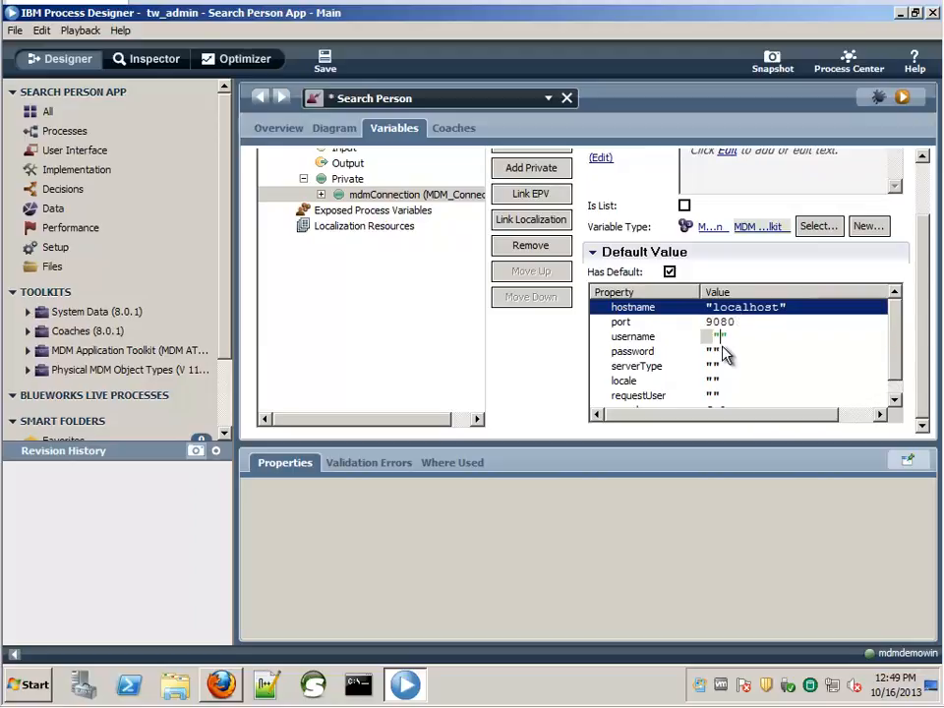
- Enter the admin username and password, locale en and a request user, then save the service
{"action": "type", "text": "mdmadmin"}
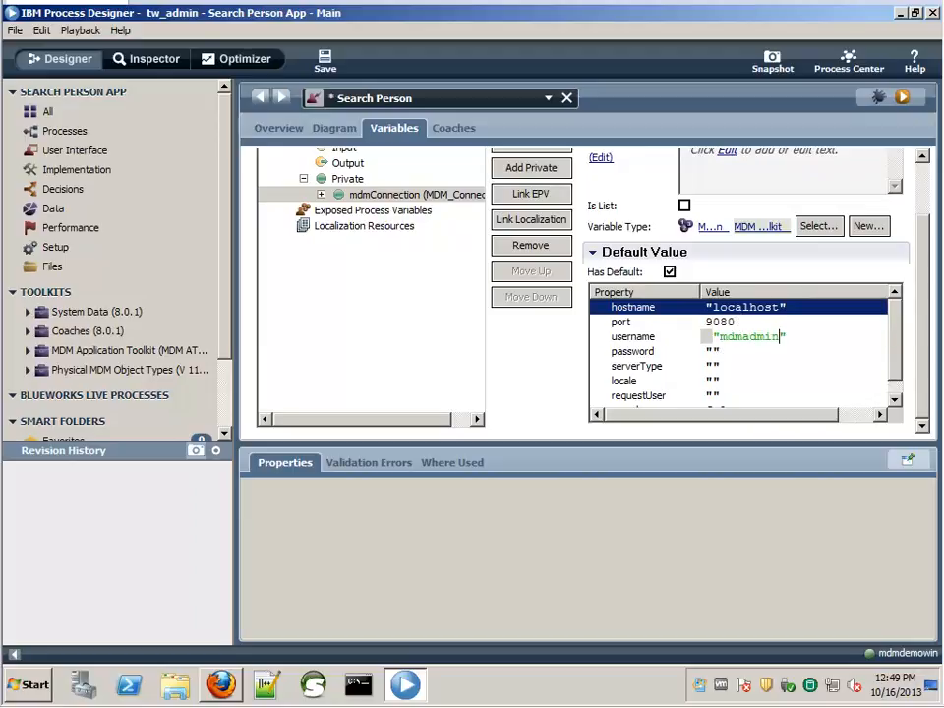
{"action": "left_click", "coordinate": [712, 351]}
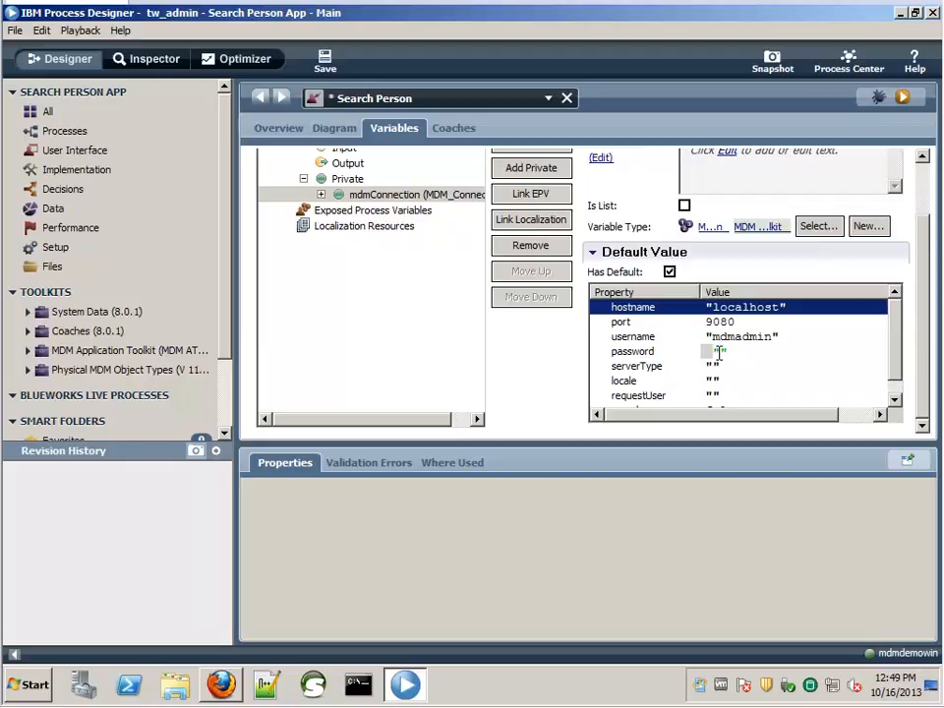
{"action": "type", "text": "mdmadmin"}
{"action": "left_click", "coordinate": [895, 397]}
{"action": "left_click", "coordinate": [714, 366]}
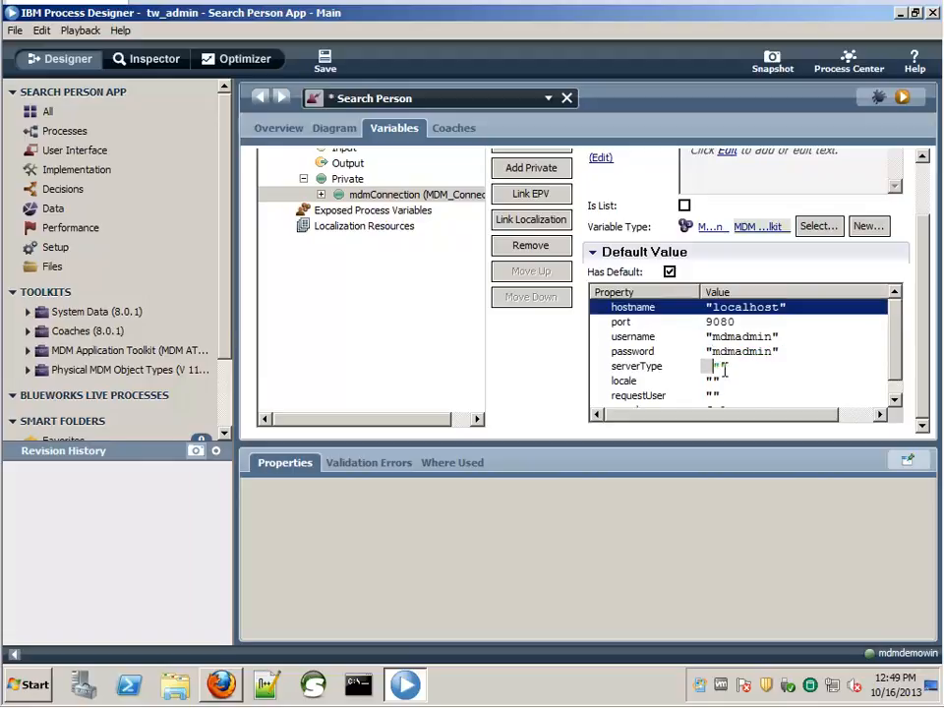
{"action": "left_click", "coordinate": [715, 381]}
{"action": "type", "text": "en"}
{"action": "left_click", "coordinate": [714, 396]}
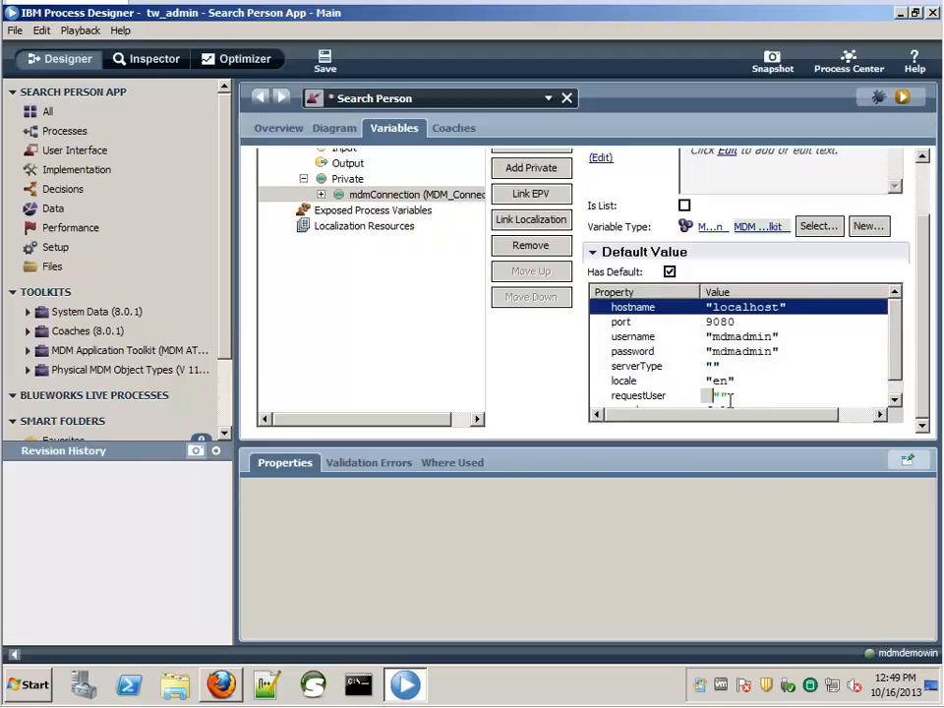
{"action": "type", "text": "BPMUser"}
{"action": "left_click", "coordinate": [893, 392]}
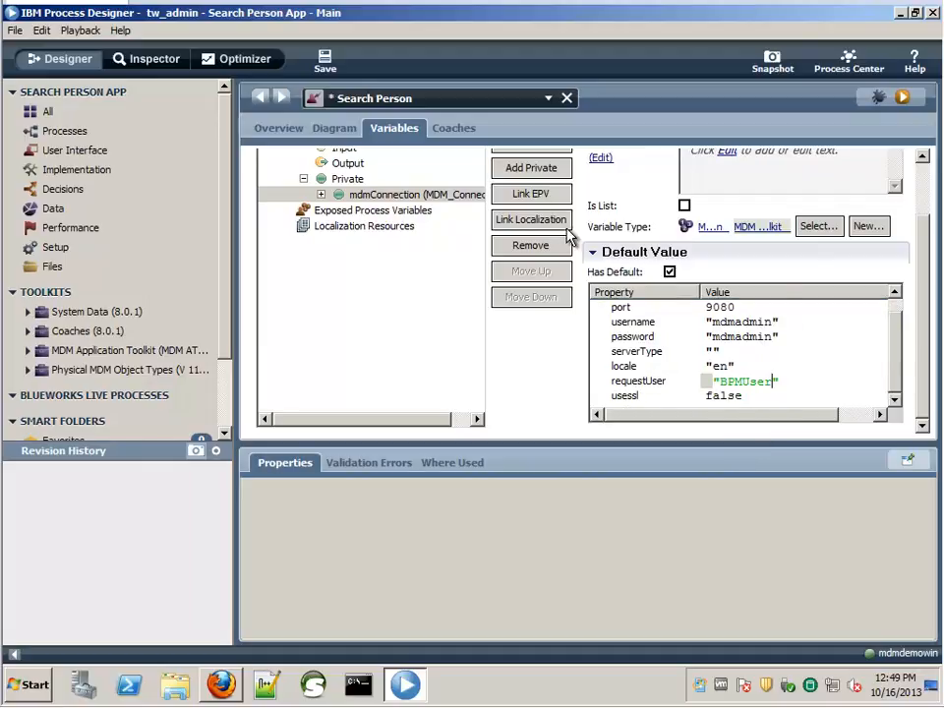
{"action": "left_click", "coordinate": [326, 63]}
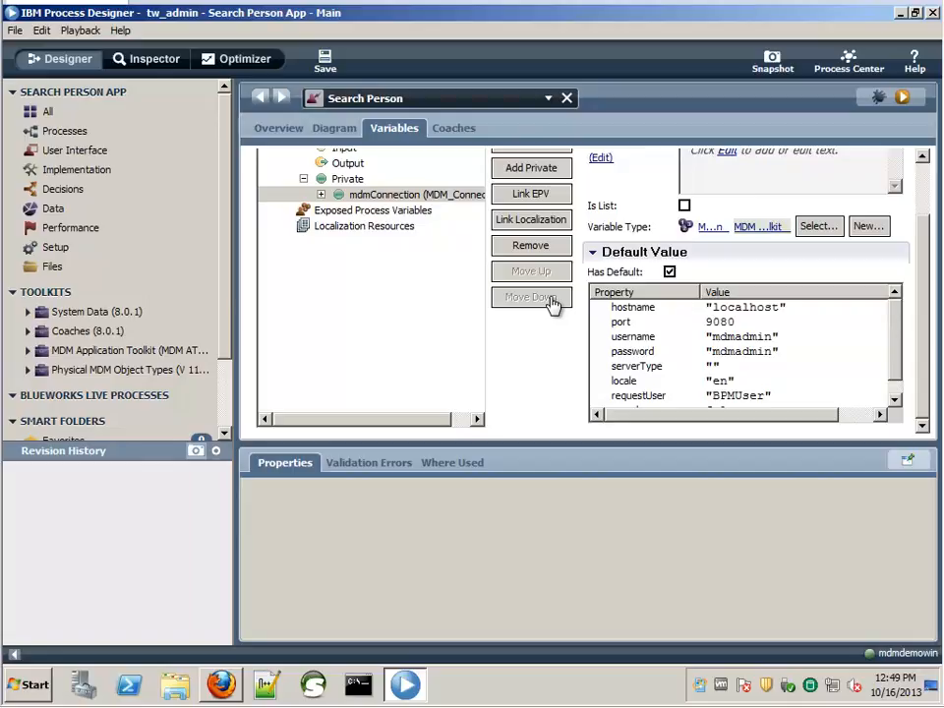
- Add a private variable searchInput of type TCRMPersonSearchBObj
{"action": "left_click", "coordinate": [529, 171]}
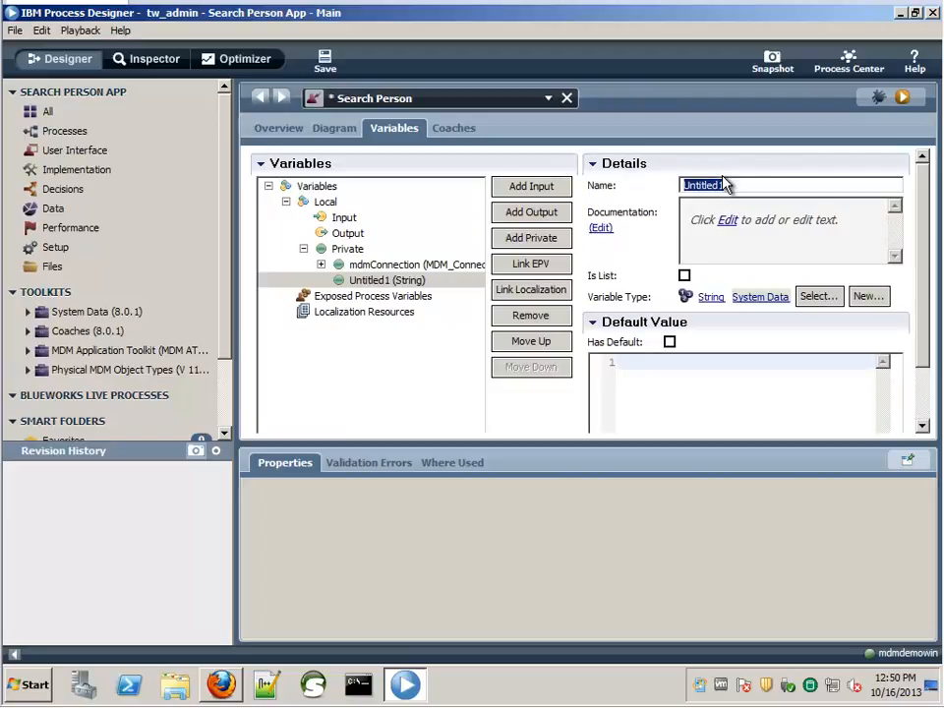
{"action": "type", "text": "searchInput"}
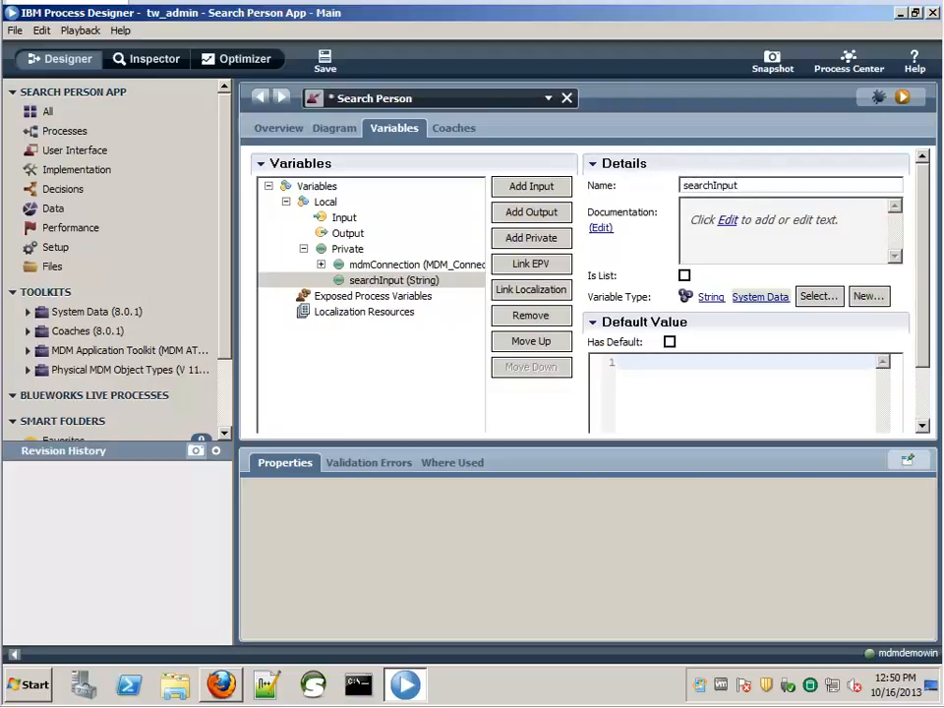
{"action": "left_click", "coordinate": [820, 297]}
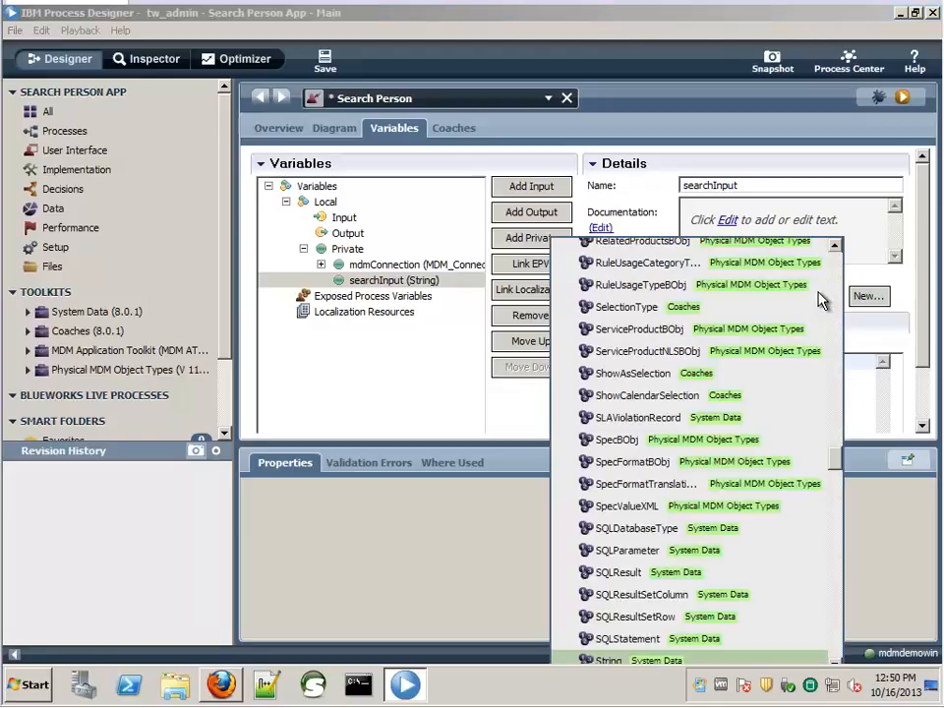
{"action": "type", "text": "tcrmper"}
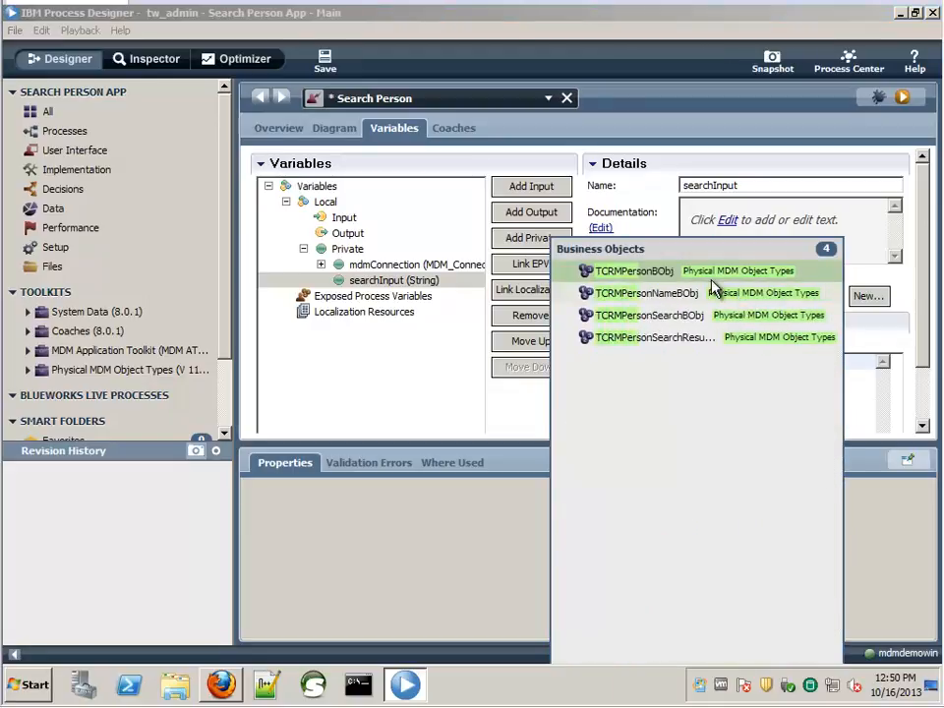
{"action": "left_click", "coordinate": [675, 316]}
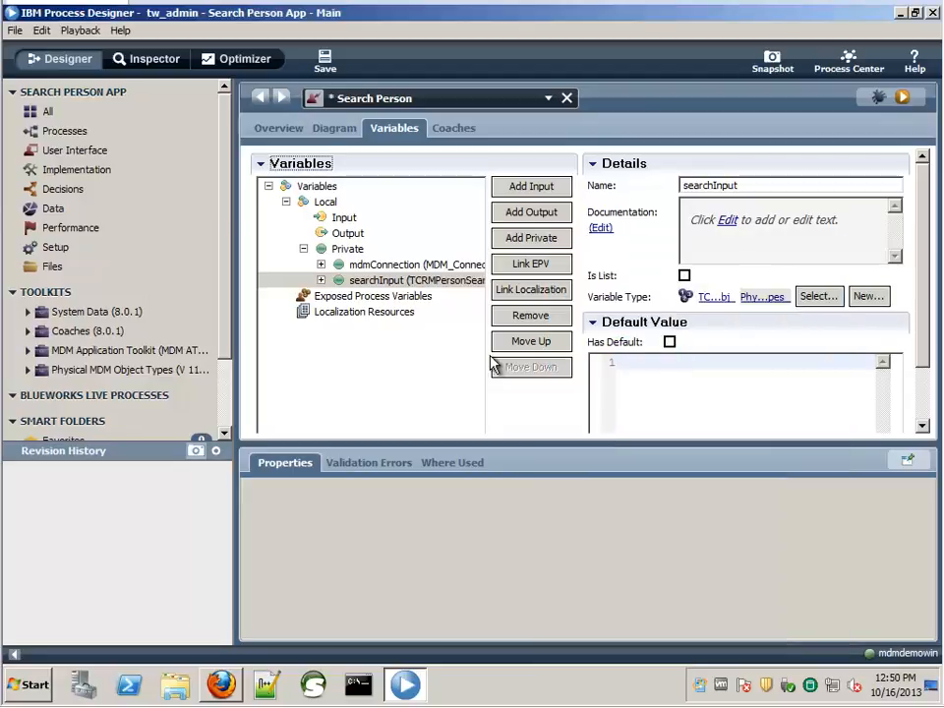
- Add a private variable searchResults as a list of TCRMPersonSearchResultBObj
{"action": "left_click", "coordinate": [551, 238]}
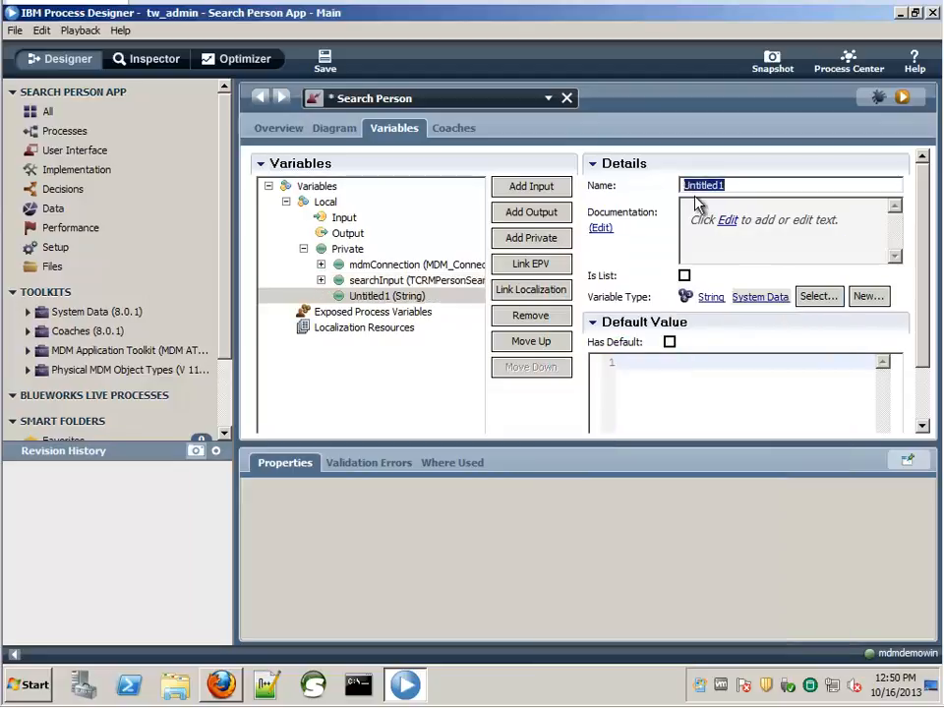
{"action": "type", "text": "r"}
{"action": "key", "text": "BackSpace"}
{"action": "type", "text": "sera"}
{"action": "key", "text": "BackSpace"}
{"action": "key", "text": "BackSpace"}
{"action": "type", "text": "a"}
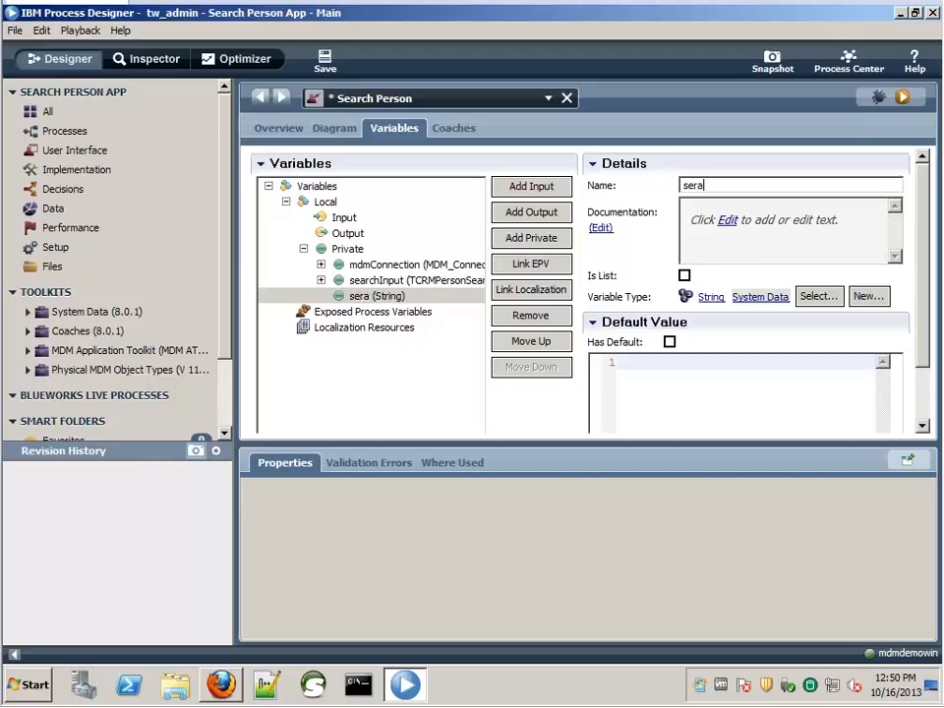
{"action": "type", "text": "rchResults"}
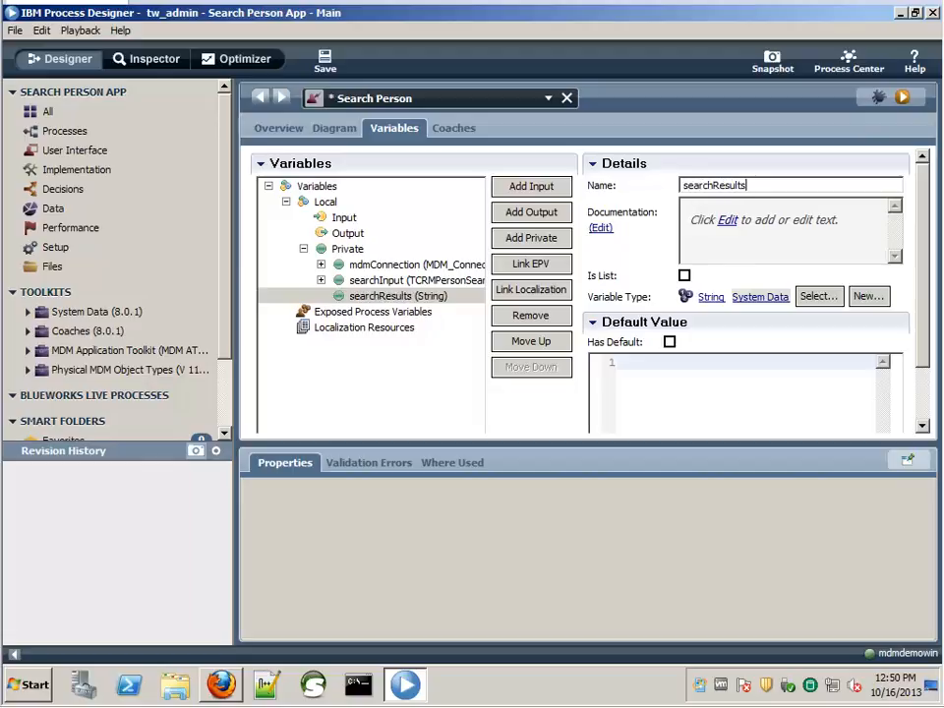
{"action": "left_click", "coordinate": [824, 296]}
{"action": "type", "text": "tcrmpe"}
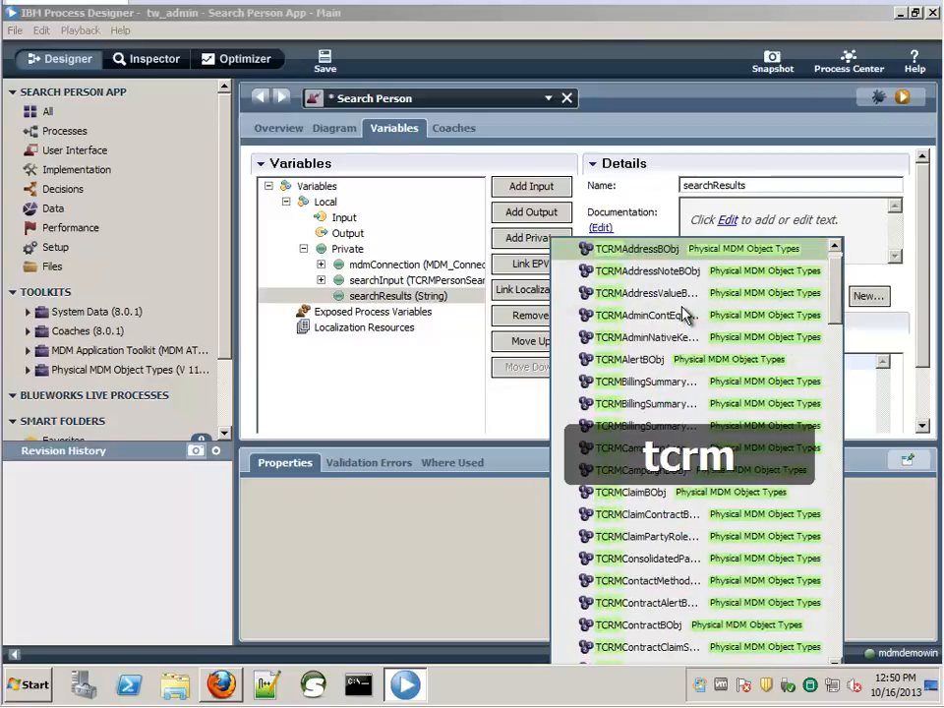
{"action": "type", "text": "rs"}
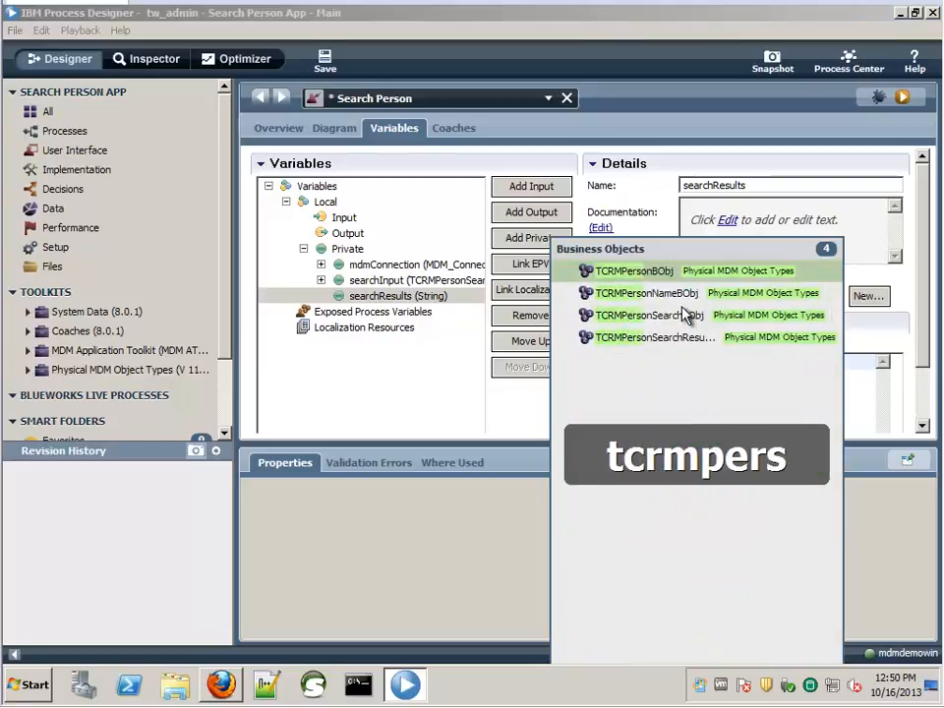
{"action": "left_click", "coordinate": [681, 338]}
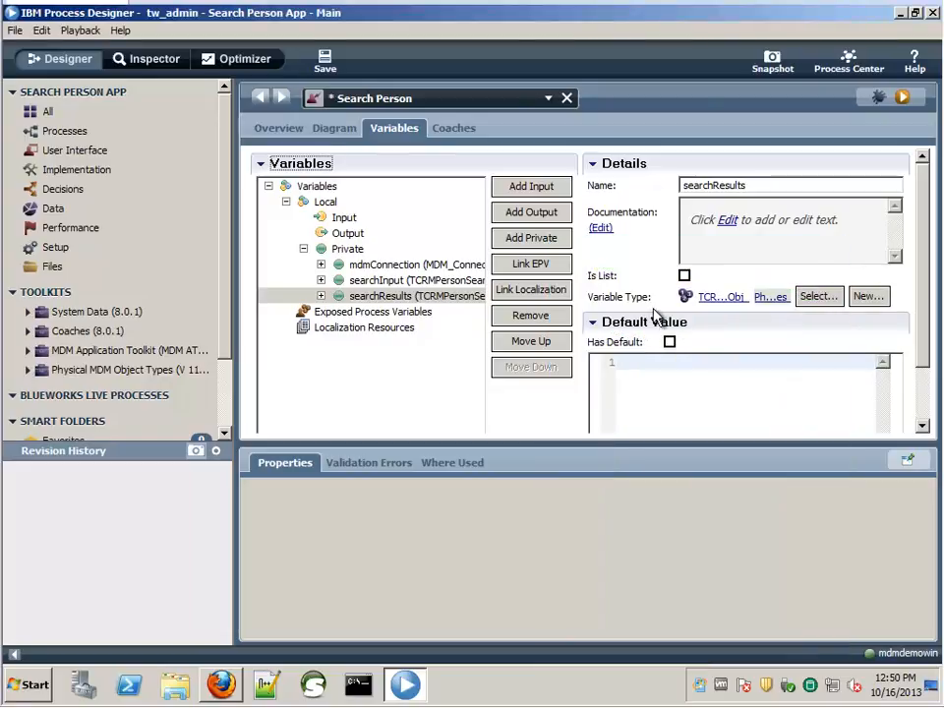
{"action": "left_click", "coordinate": [685, 277]}
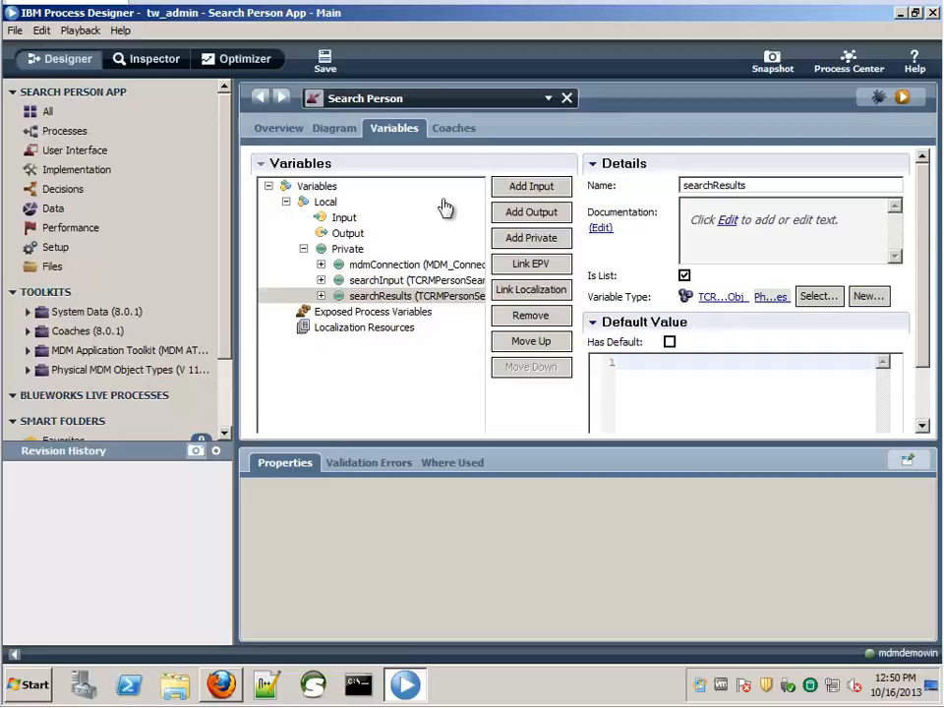
- On the diagram, map MDM Search's Connection to mdmConnection, inputObject to searchInput, and result to searchResults
{"action": "left_click", "coordinate": [334, 136]}
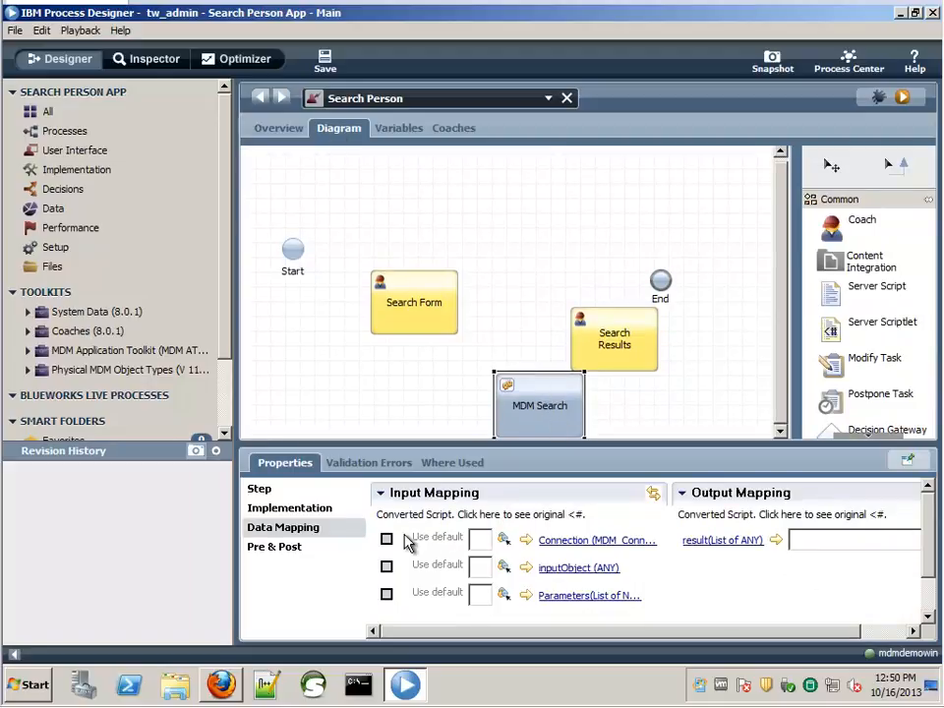
{"action": "left_click", "coordinate": [505, 547]}
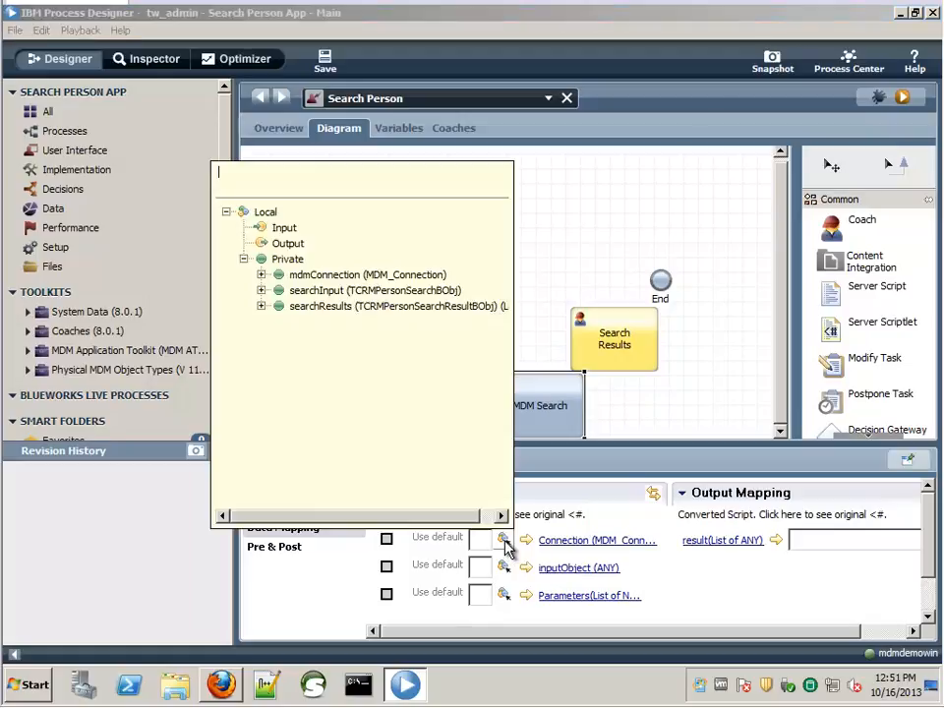
{"action": "left_click", "coordinate": [377, 281]}
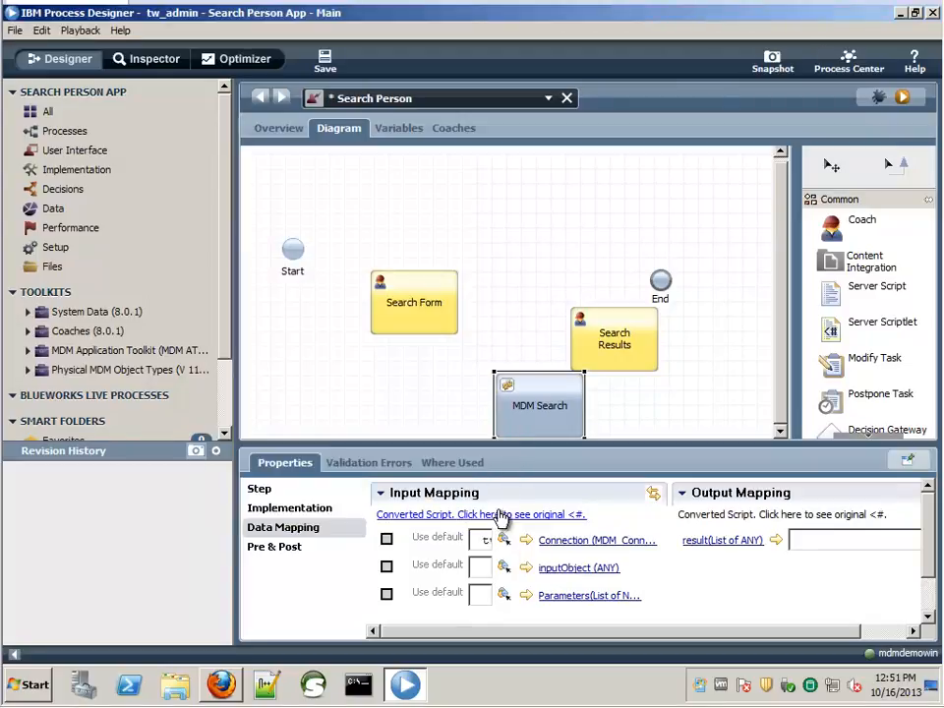
{"action": "left_click", "coordinate": [503, 567]}
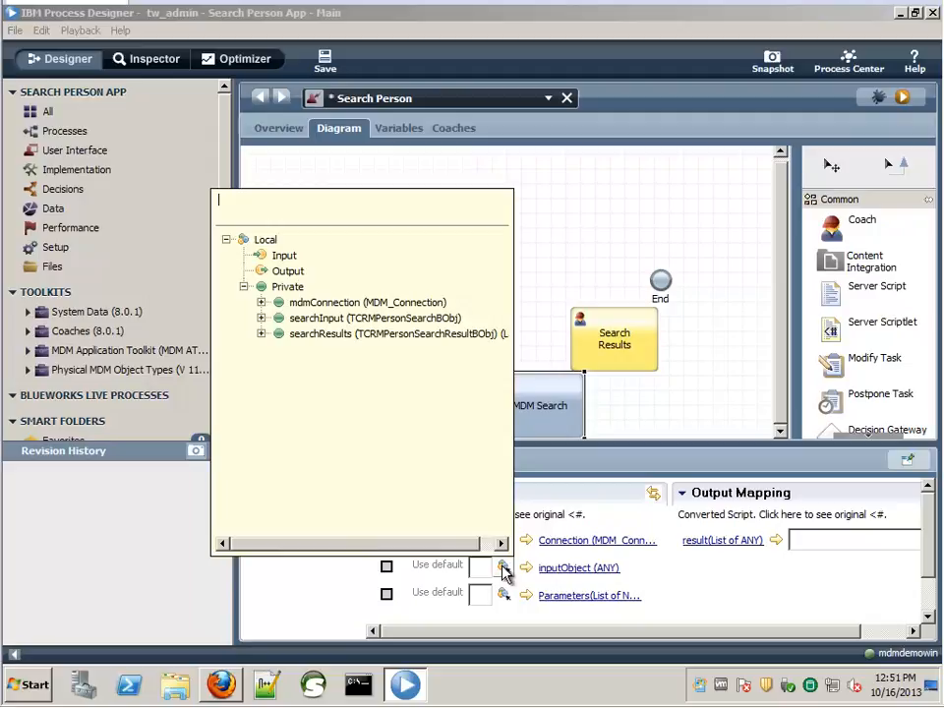
{"action": "double_click", "coordinate": [328, 323]}
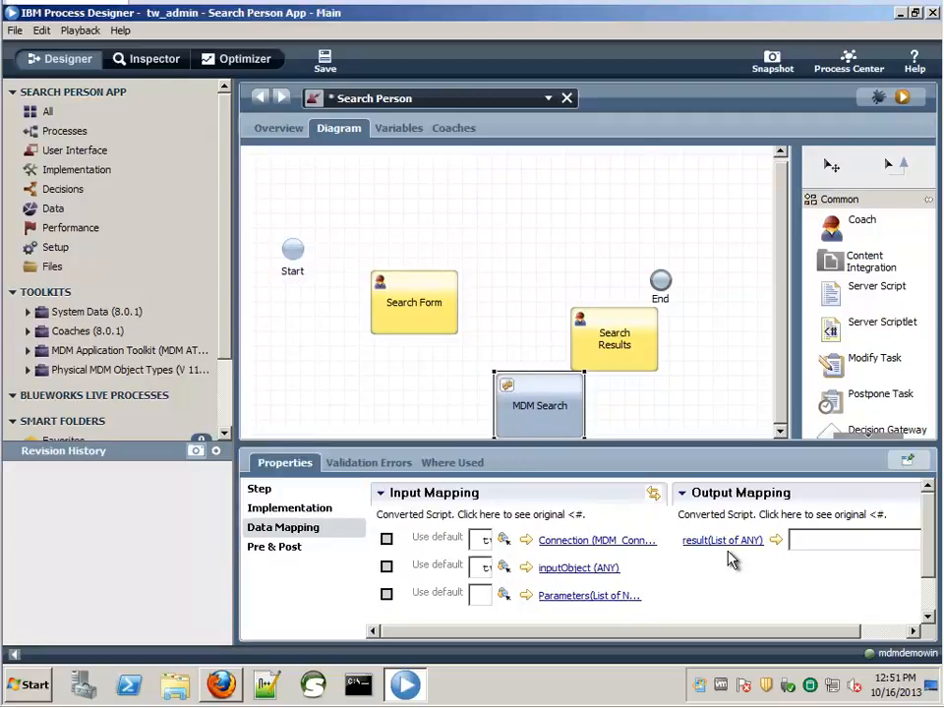
{"action": "left_click_drag", "start_coordinate": [743, 630], "coordinate": [795, 630]}
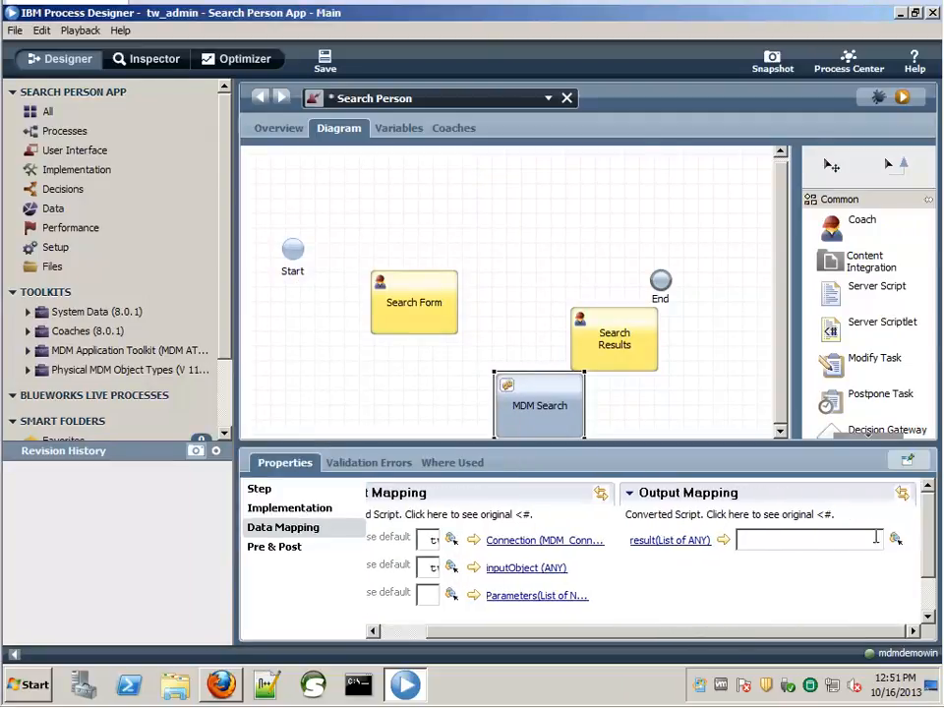
{"action": "left_click", "coordinate": [895, 539]}
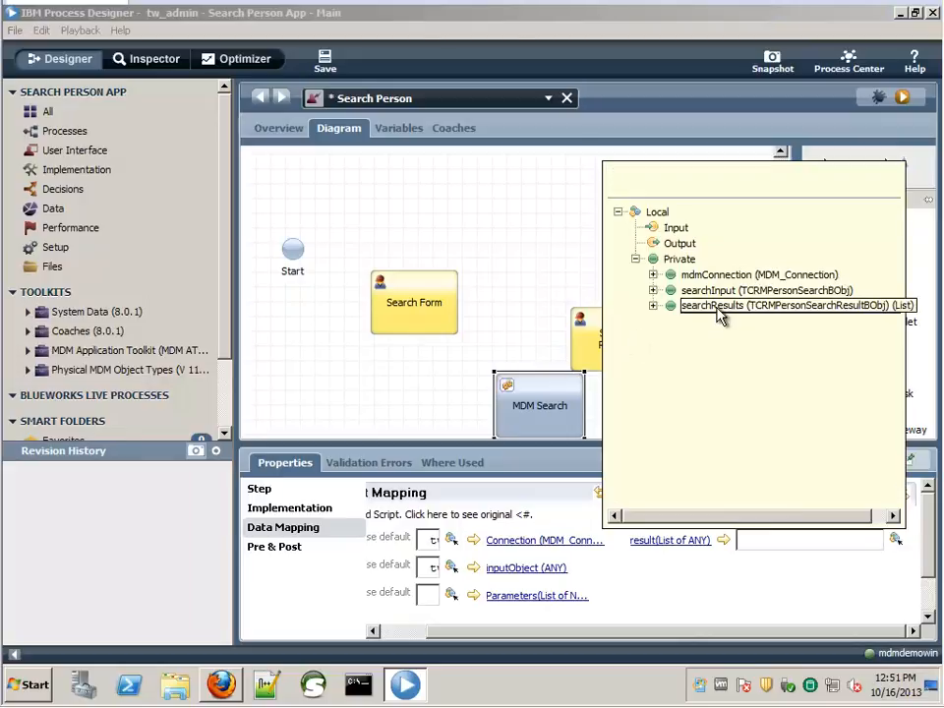
{"action": "double_click", "coordinate": [721, 308]}
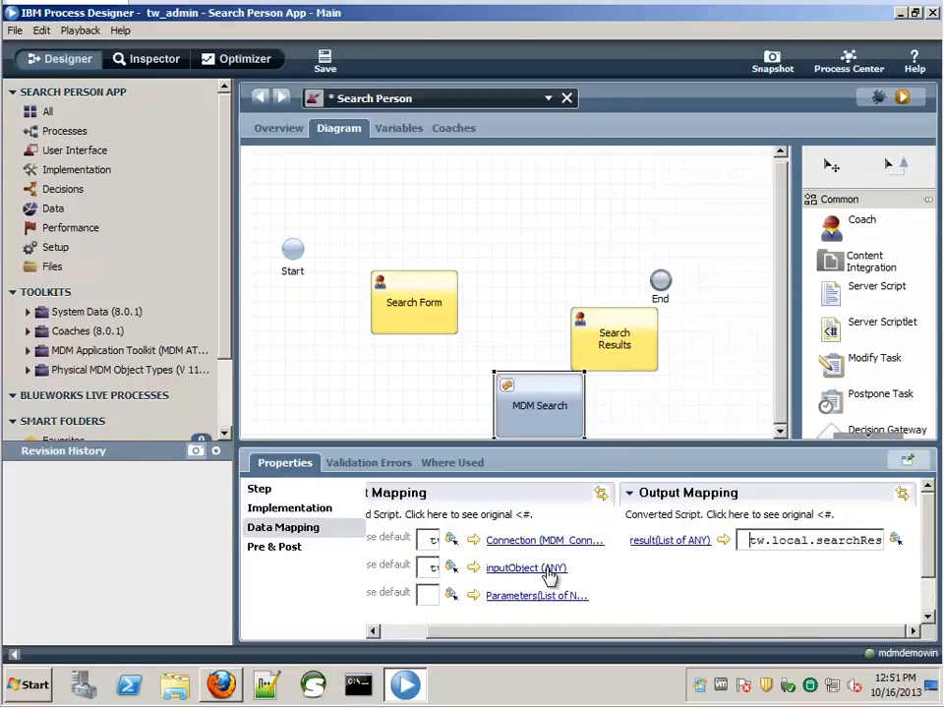
- Open the Search Form coach for editing with its service variables listed
{"action": "left_click", "coordinate": [421, 314]}
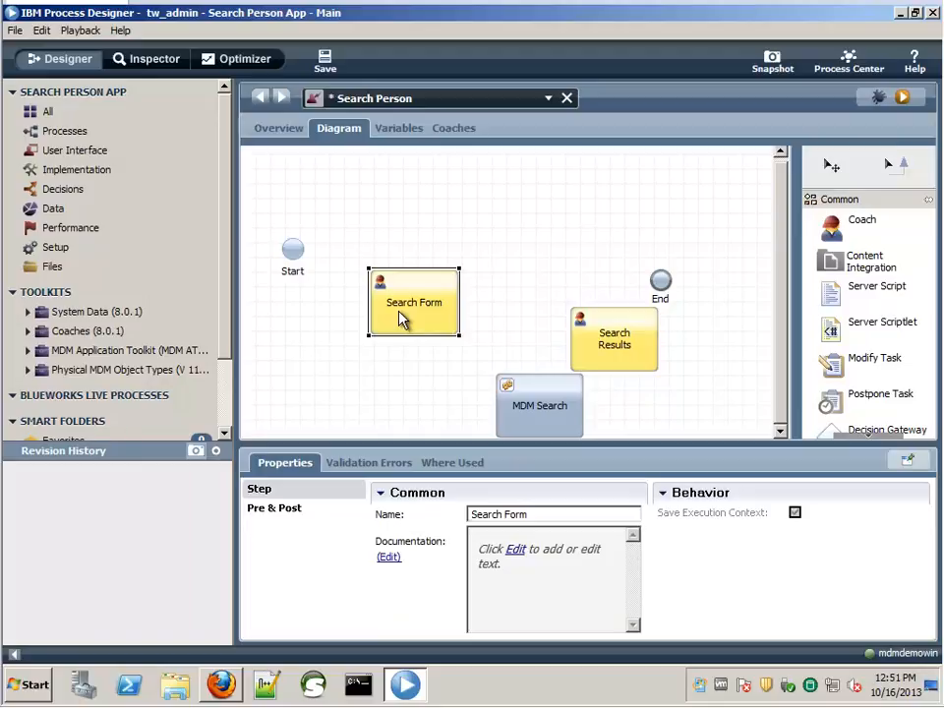
{"action": "double_click", "coordinate": [401, 319]}
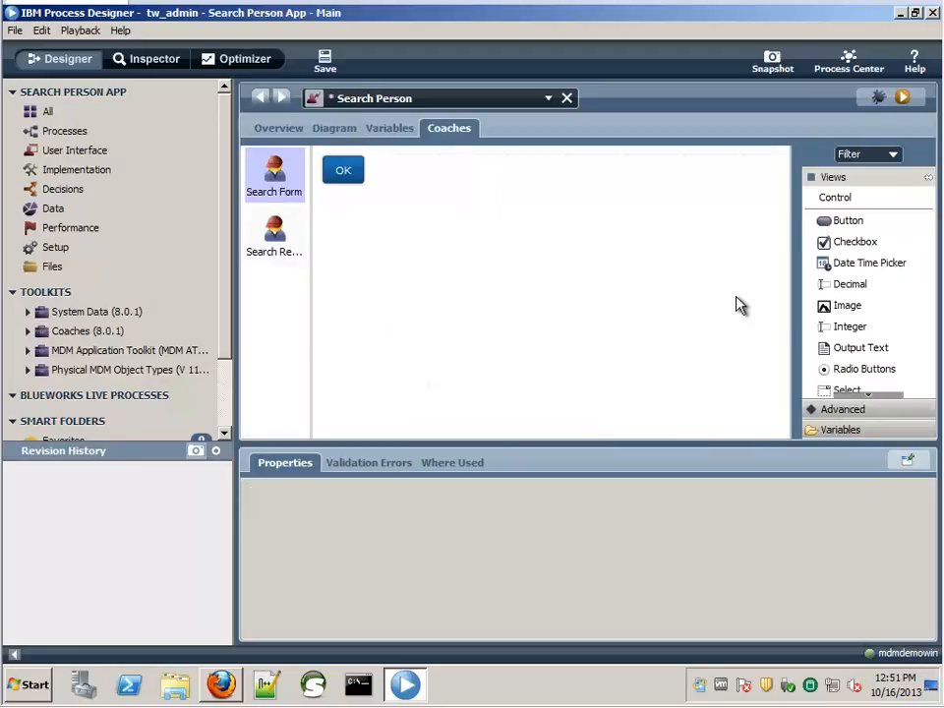
{"action": "left_click", "coordinate": [841, 430]}
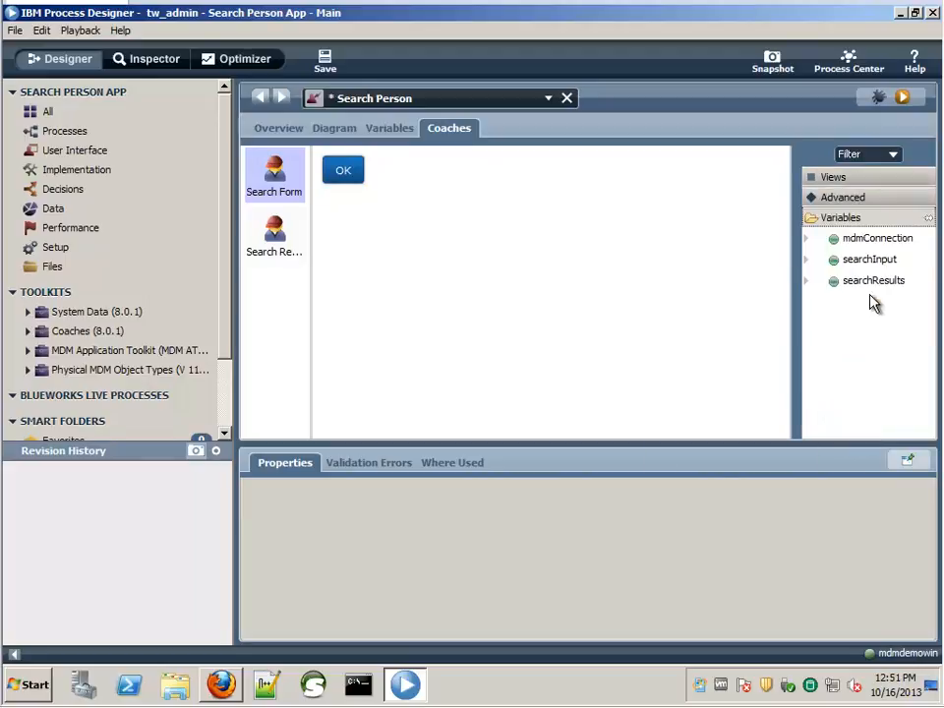
- Place searchInput's LastName field above the button, relabel OK to Search, and open Search Results
{"action": "left_click", "coordinate": [806, 261]}
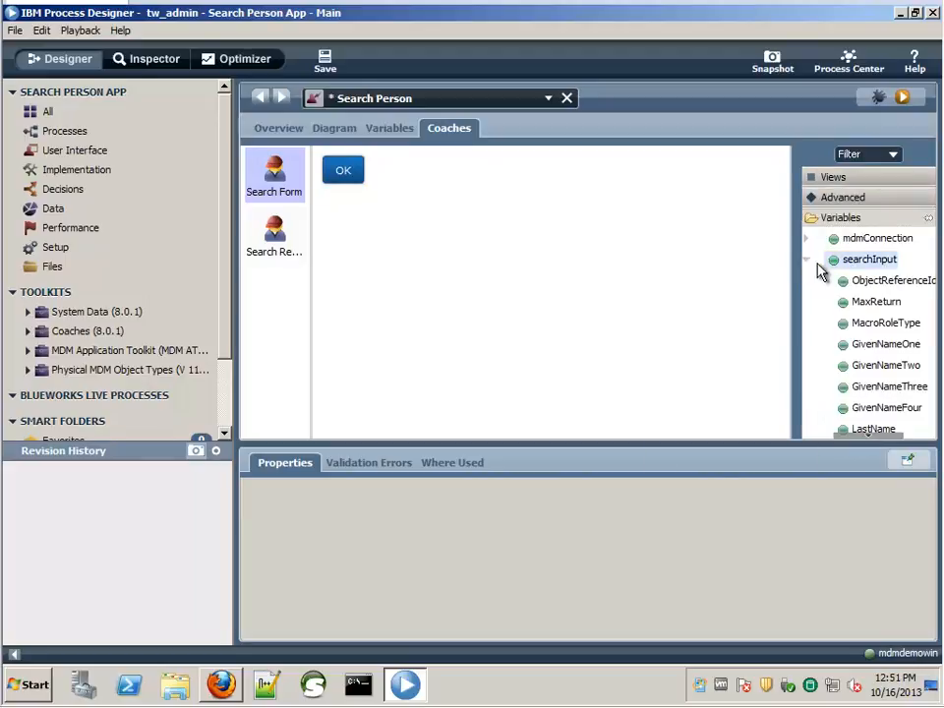
{"action": "scroll", "coordinate": [886, 400], "scroll_direction": "down", "scroll_amount": 1}
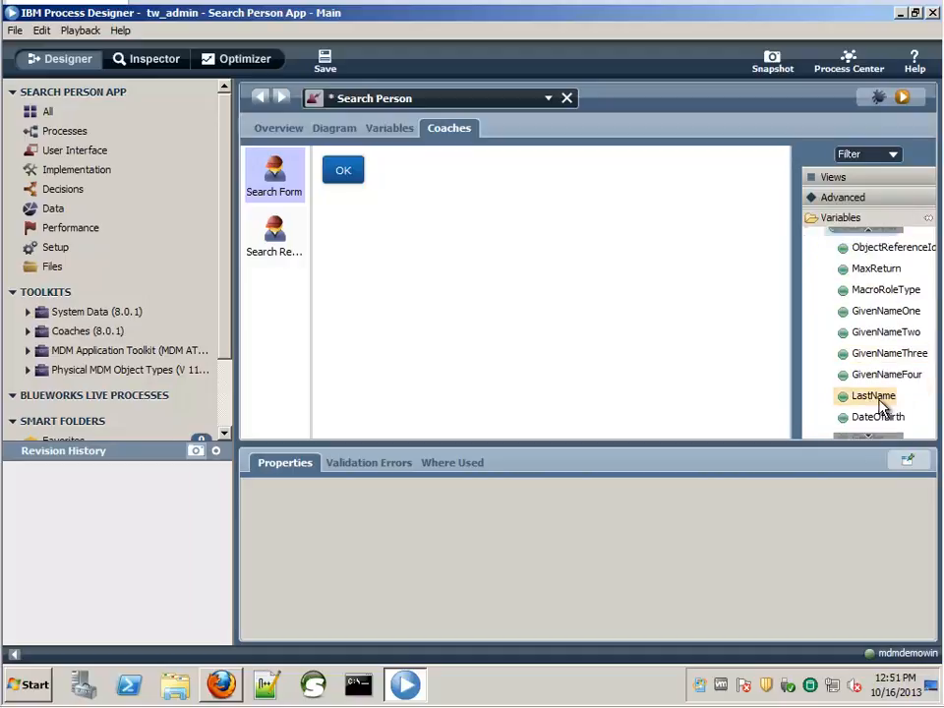
{"action": "left_click_drag", "start_coordinate": [881, 404], "coordinate": [399, 179]}
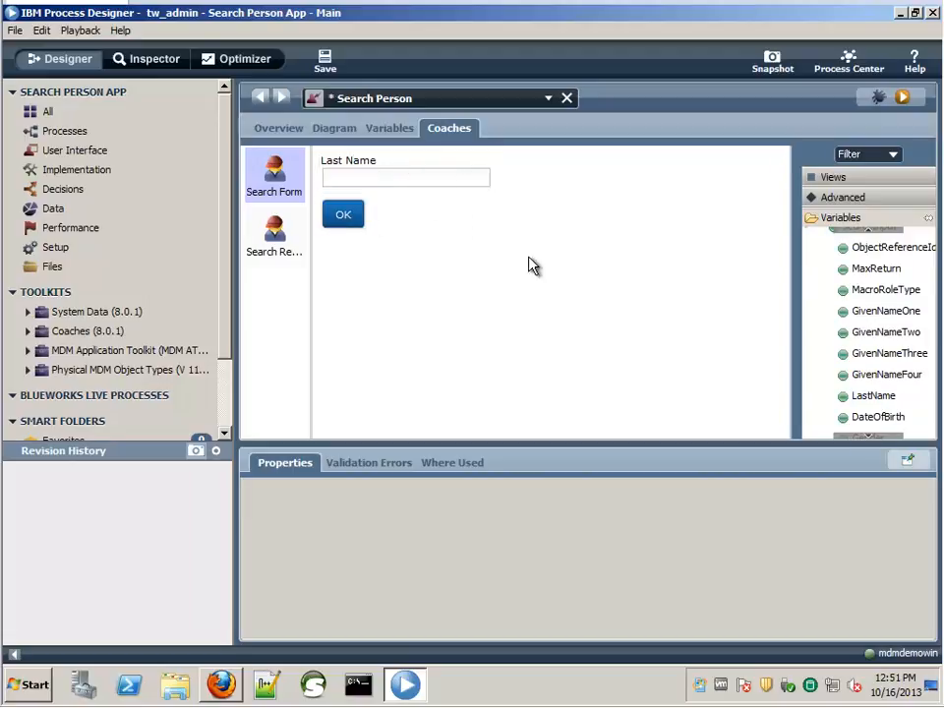
{"action": "left_click", "coordinate": [349, 226]}
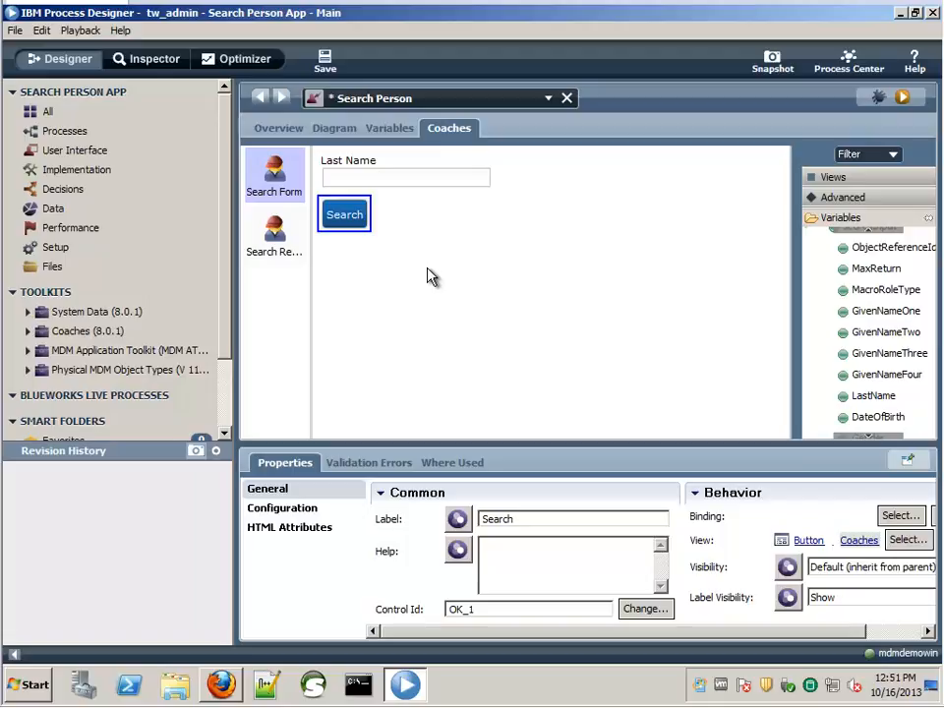
{"action": "left_click", "coordinate": [280, 246]}
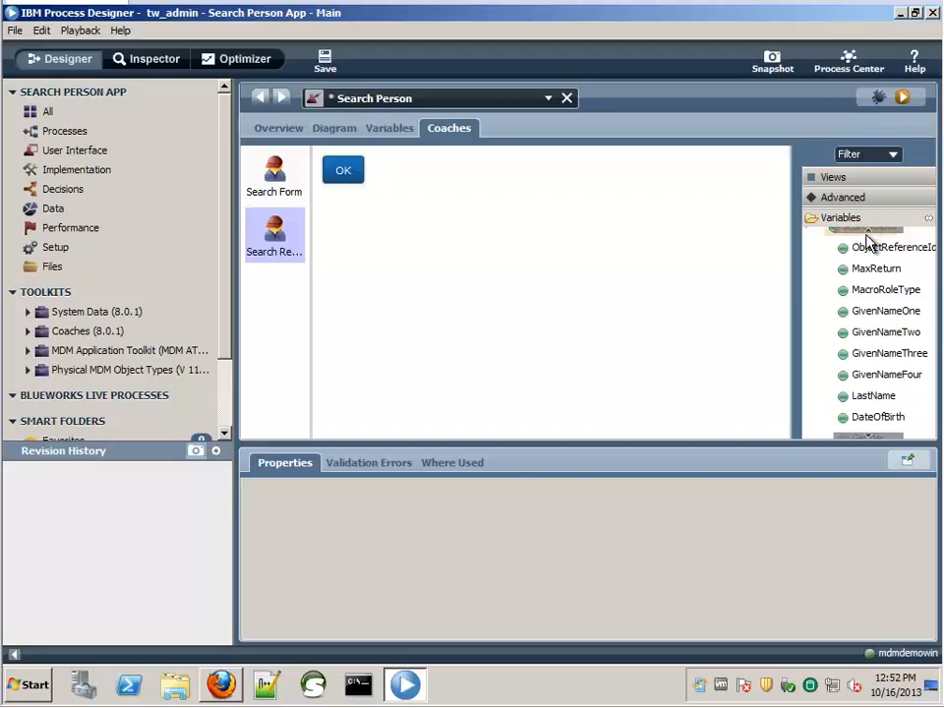
- Drag searchResults > currentItem > PartyId onto the Search Results coach and select the new Vertical Section
{"action": "scroll", "coordinate": [870, 237], "scroll_direction": "up", "scroll_amount": 1}
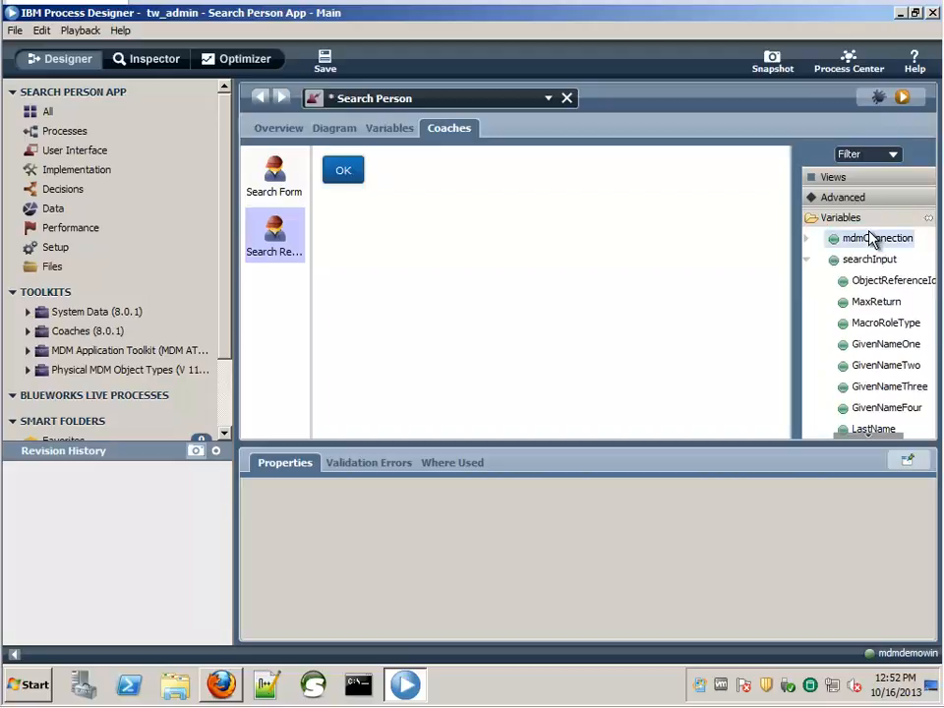
{"action": "left_click", "coordinate": [809, 260]}
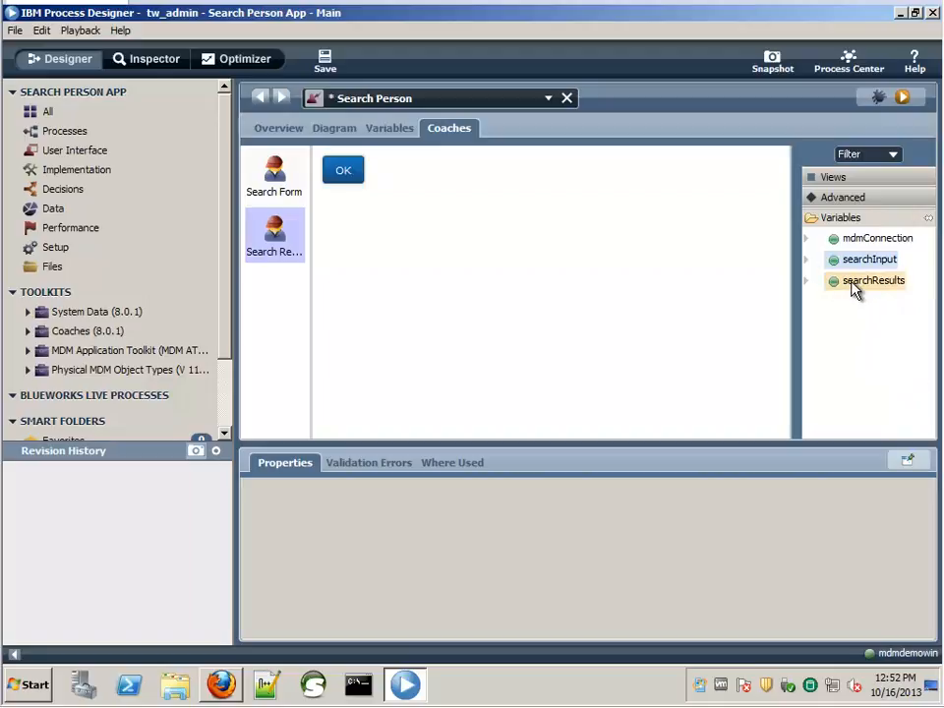
{"action": "left_click", "coordinate": [807, 281]}
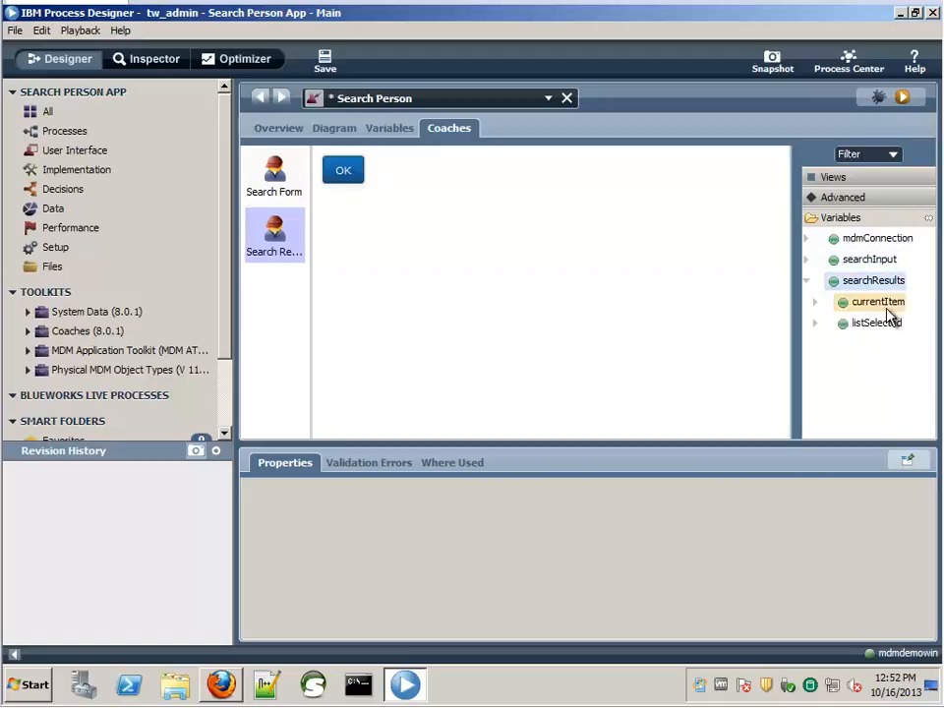
{"action": "left_click", "coordinate": [815, 303]}
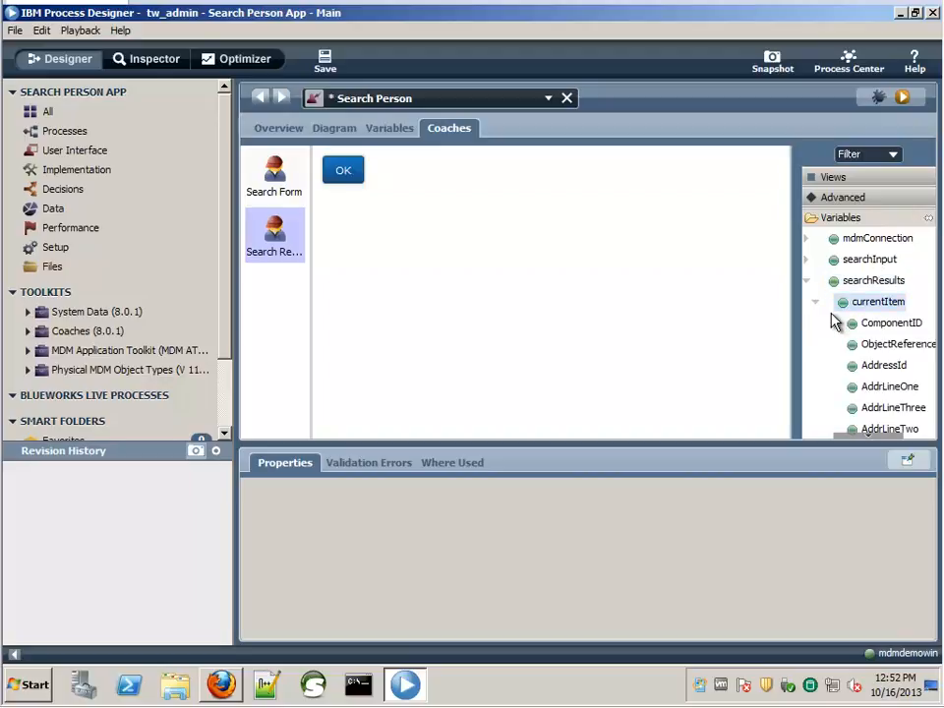
{"action": "scroll", "coordinate": [879, 381], "scroll_direction": "down", "scroll_amount": 1}
{"action": "scroll", "coordinate": [878, 382], "scroll_direction": "down", "scroll_amount": 3}
{"action": "left_click_drag", "start_coordinate": [883, 325], "coordinate": [365, 167]}
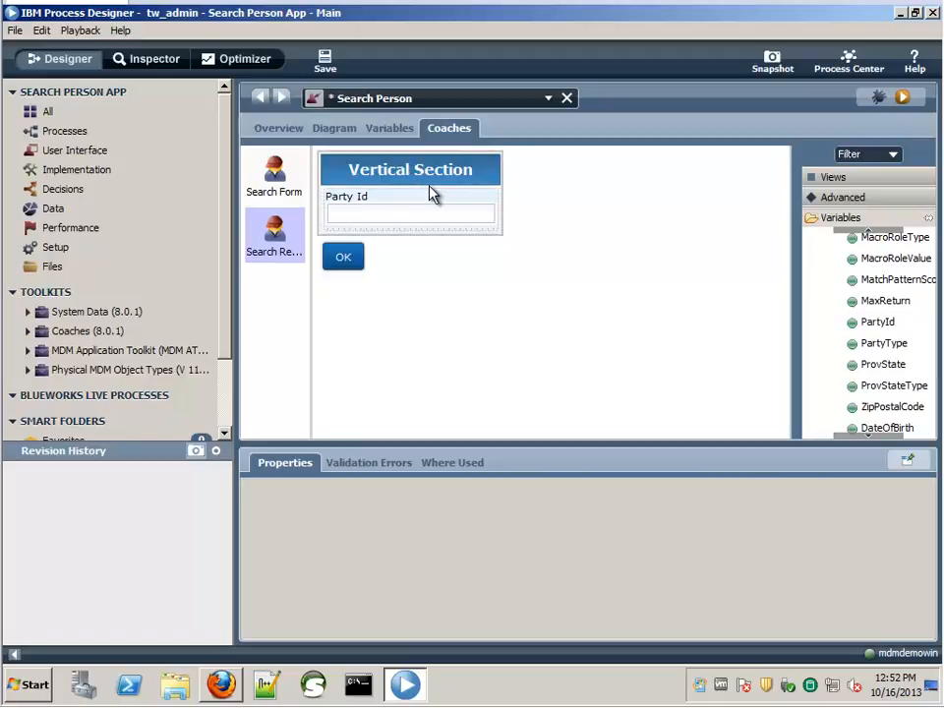
{"action": "left_click", "coordinate": [423, 192]}
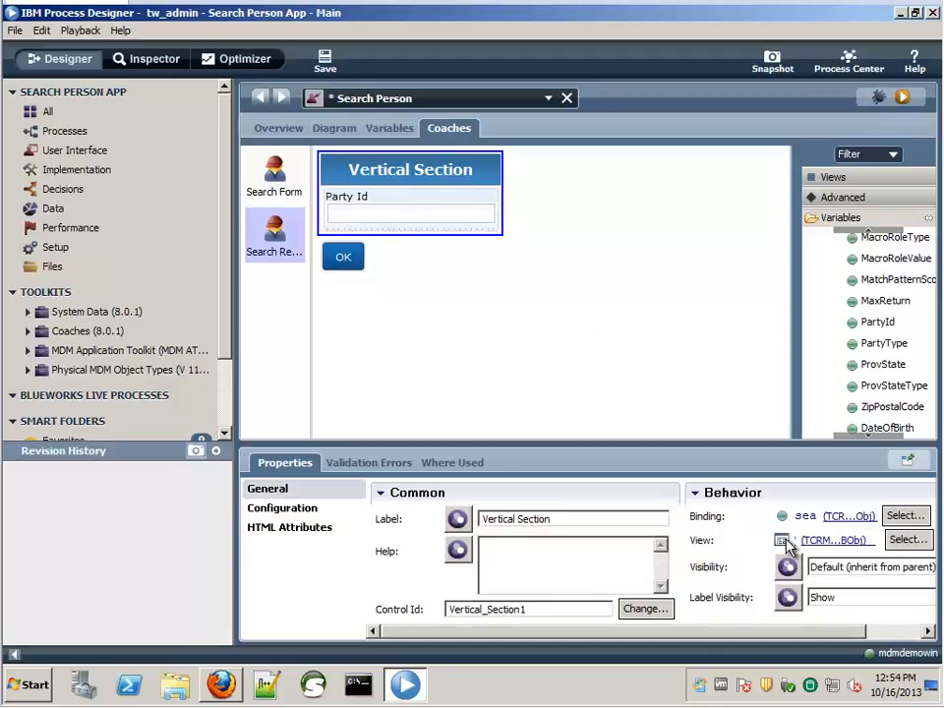
- Switch the section to a table view and move the Party Id field into it
{"action": "left_click", "coordinate": [906, 547]}
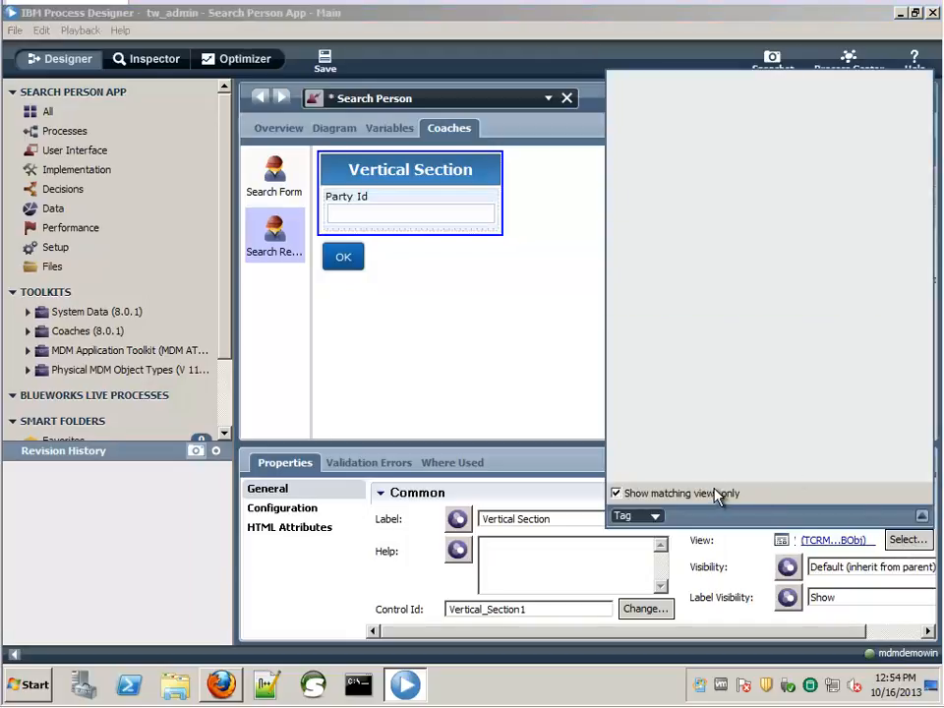
{"action": "left_click", "coordinate": [685, 181]}
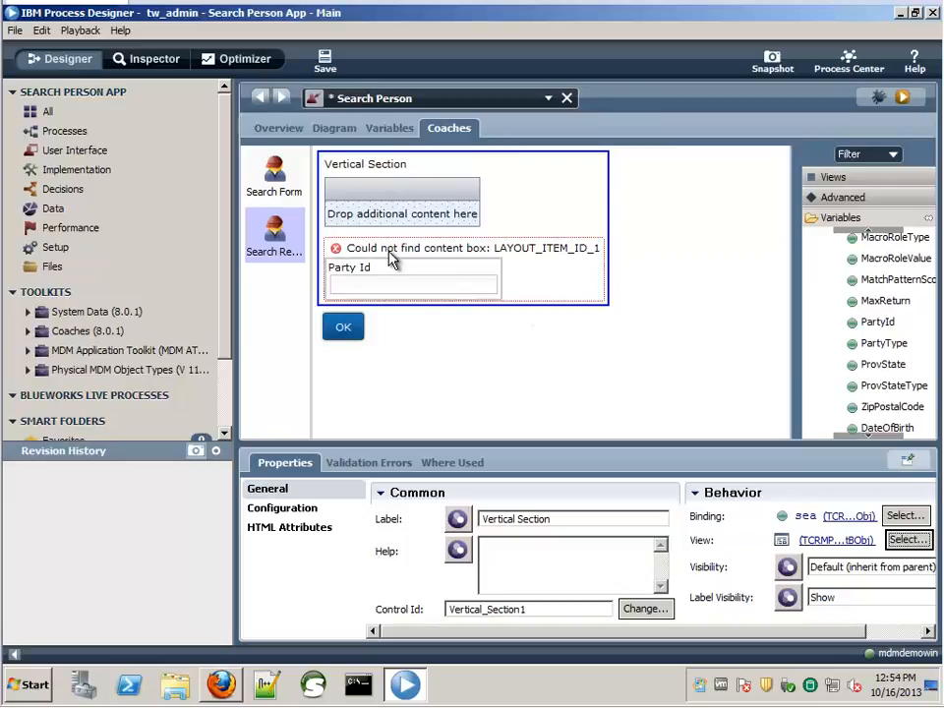
{"action": "left_click_drag", "start_coordinate": [424, 278], "coordinate": [393, 207]}
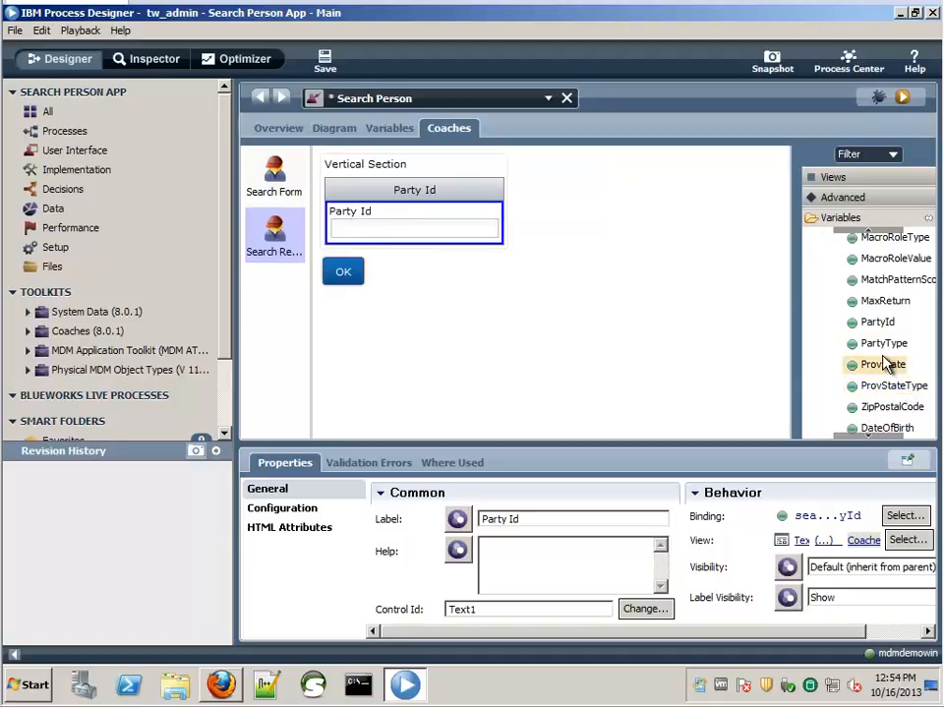
- Add GivenNameOne, LastName and AddrLineOne columns to the table beside Party Id
{"action": "left_click", "coordinate": [870, 436]}
{"action": "left_click", "coordinate": [869, 435]}
{"action": "left_click", "coordinate": [868, 435]}
{"action": "left_click", "coordinate": [870, 437]}
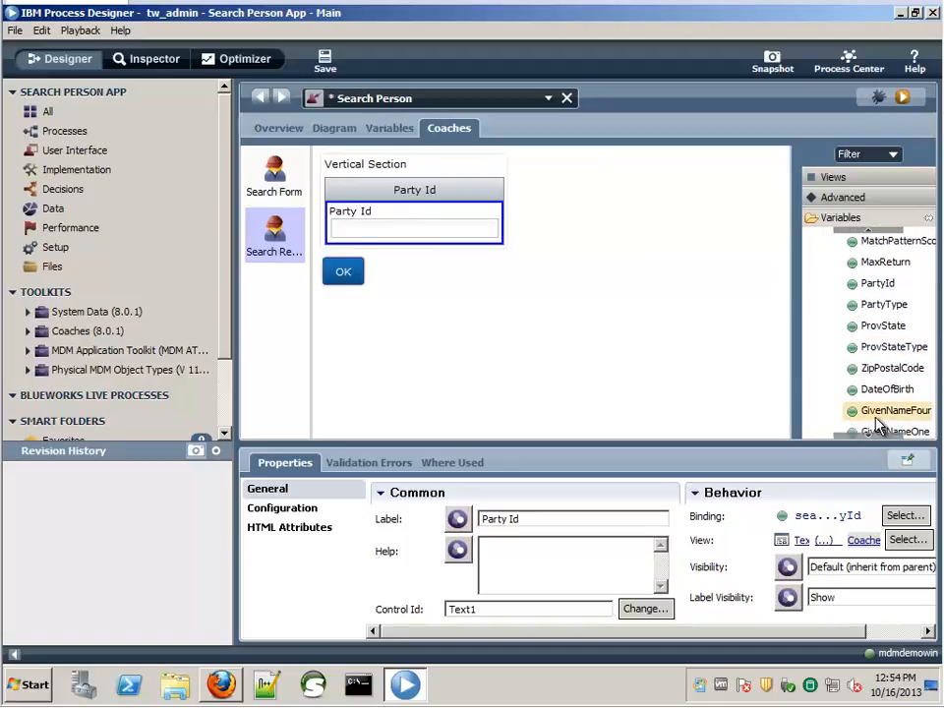
{"action": "left_click_drag", "start_coordinate": [873, 433], "coordinate": [504, 241]}
{"action": "scroll", "coordinate": [890, 402], "scroll_direction": "down", "scroll_amount": 10}
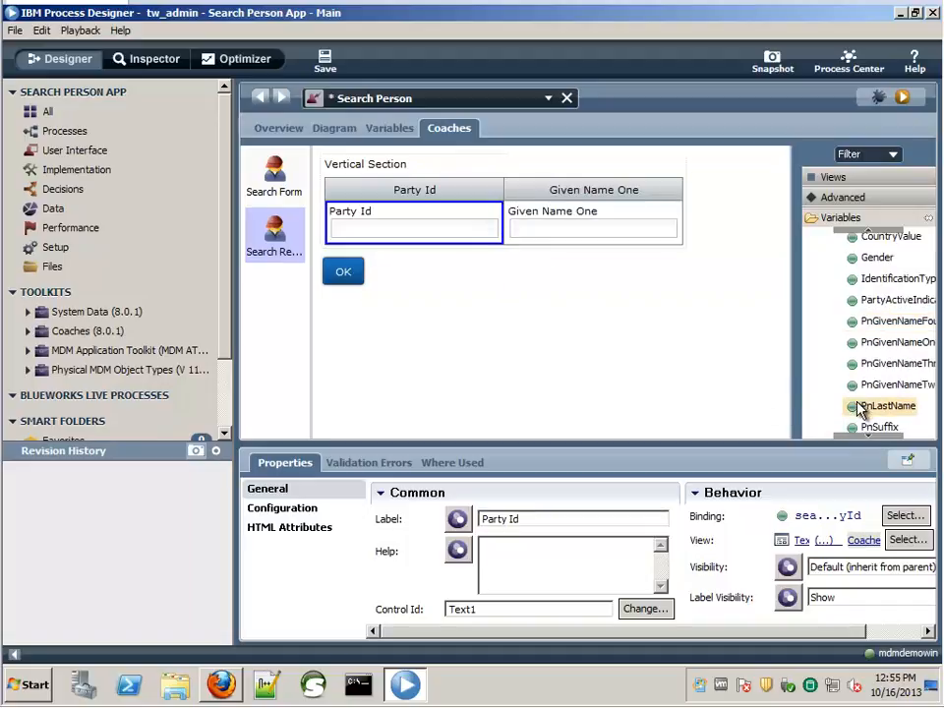
{"action": "scroll", "coordinate": [890, 402], "scroll_direction": "up", "scroll_amount": 5}
{"action": "left_click_drag", "start_coordinate": [880, 317], "coordinate": [681, 209]}
{"action": "left_click_drag", "start_coordinate": [674, 433], "coordinate": [776, 439]}
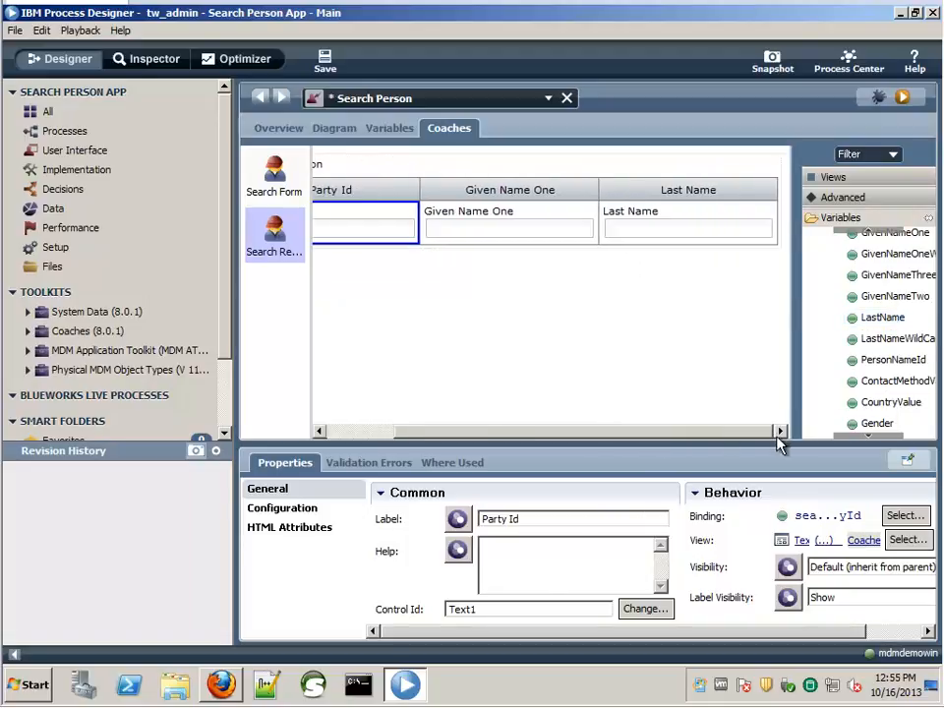
{"action": "scroll", "coordinate": [870, 312], "scroll_direction": "down", "scroll_amount": 3}
{"action": "scroll", "coordinate": [900, 380], "scroll_direction": "up", "scroll_amount": 4}
{"action": "scroll", "coordinate": [902, 382], "scroll_direction": "down", "scroll_amount": 3}
{"action": "scroll", "coordinate": [911, 315], "scroll_direction": "up", "scroll_amount": 6}
{"action": "left_click_drag", "start_coordinate": [911, 260], "coordinate": [777, 221]}
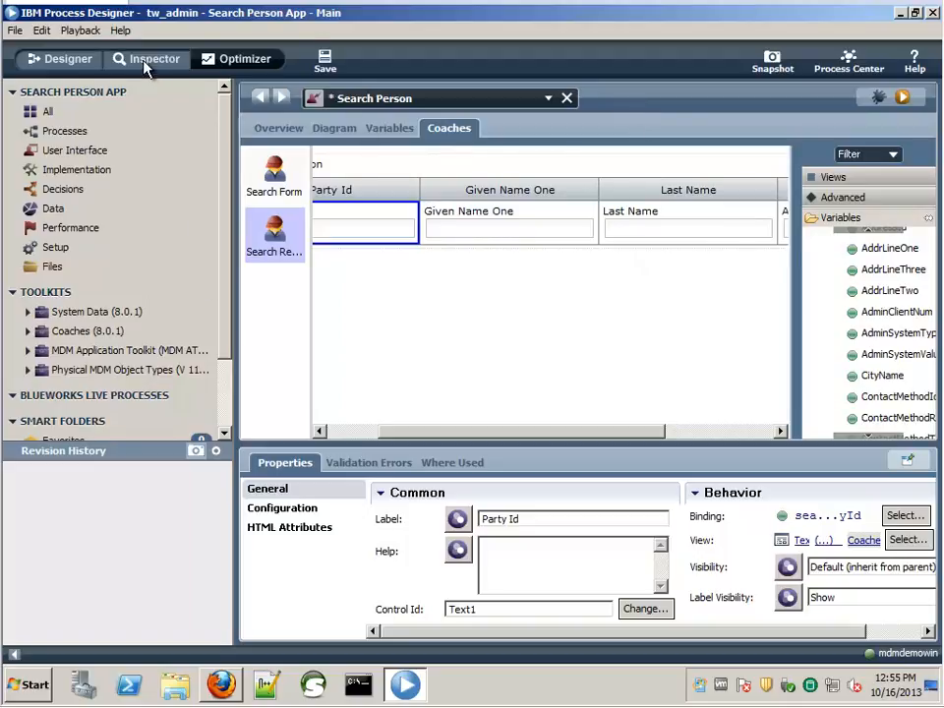
- Save the coaches, link Start → Search Form → MDM Search → Search Results → End with sequence flows, and save
{"action": "left_click", "coordinate": [323, 65]}
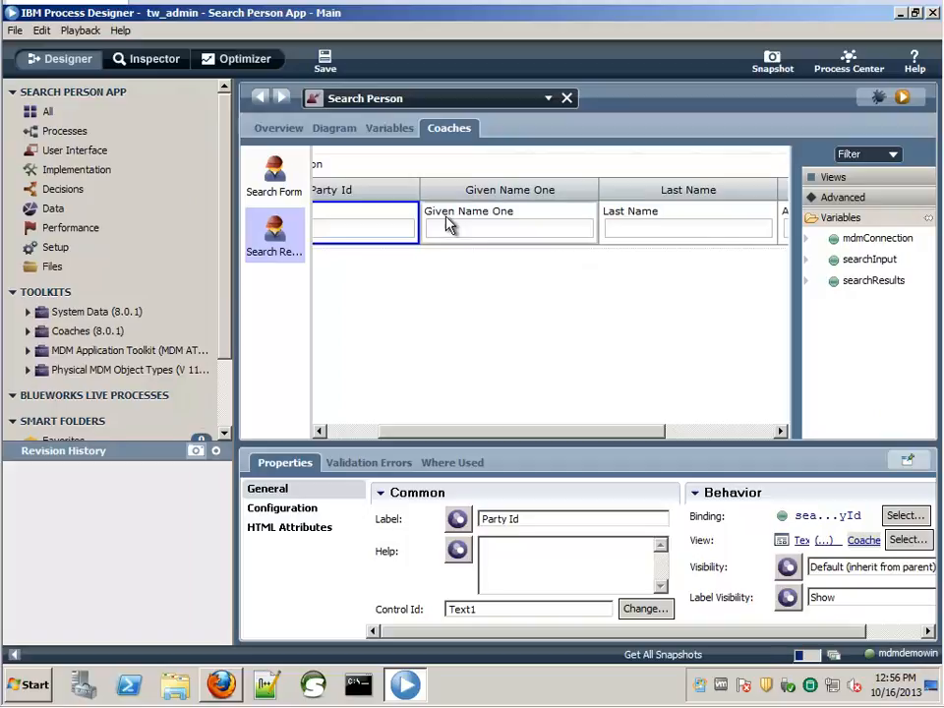
{"action": "left_click", "coordinate": [337, 130]}
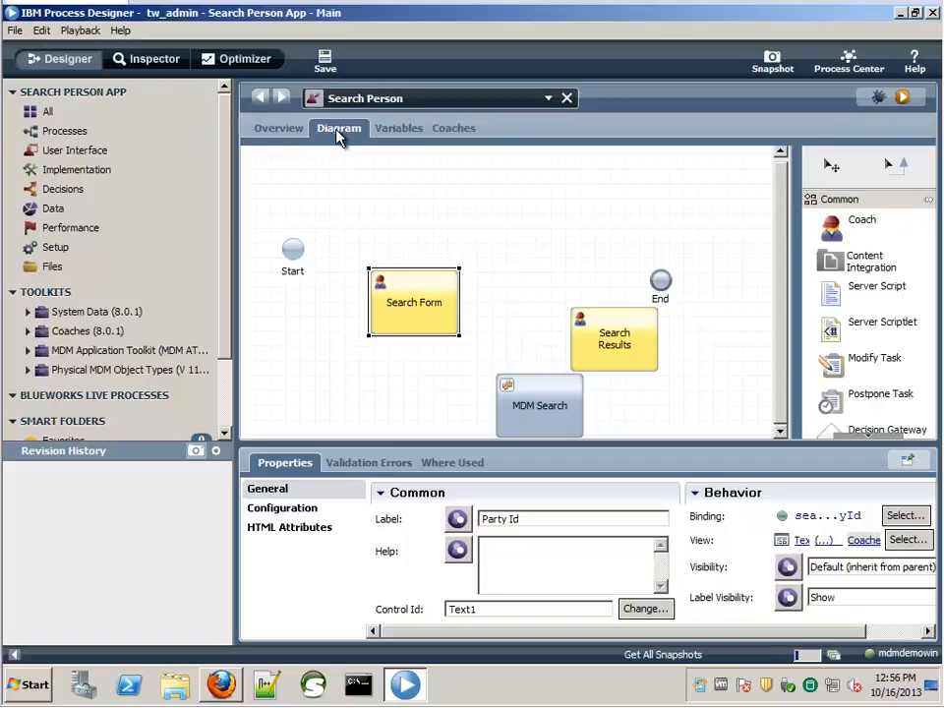
{"action": "left_click", "coordinate": [893, 169]}
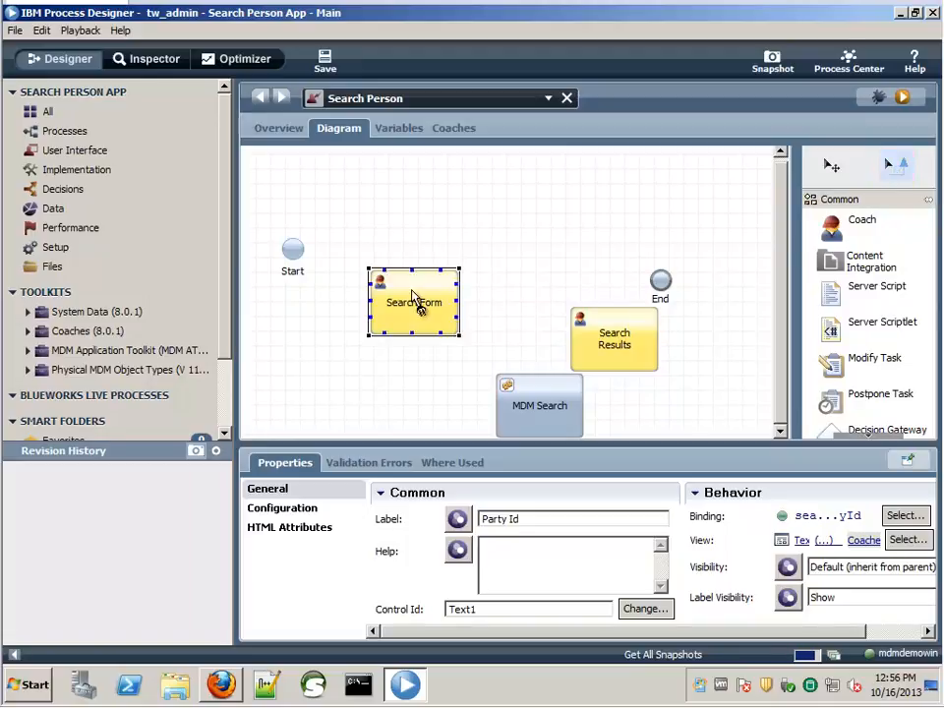
{"action": "mouse_move", "coordinate": [297, 250]}
{"action": "left_mouse_down"}
{"action": "mouse_move", "coordinate": [341, 249]}
{"action": "mouse_move", "coordinate": [377, 313]}
{"action": "left_mouse_up"}
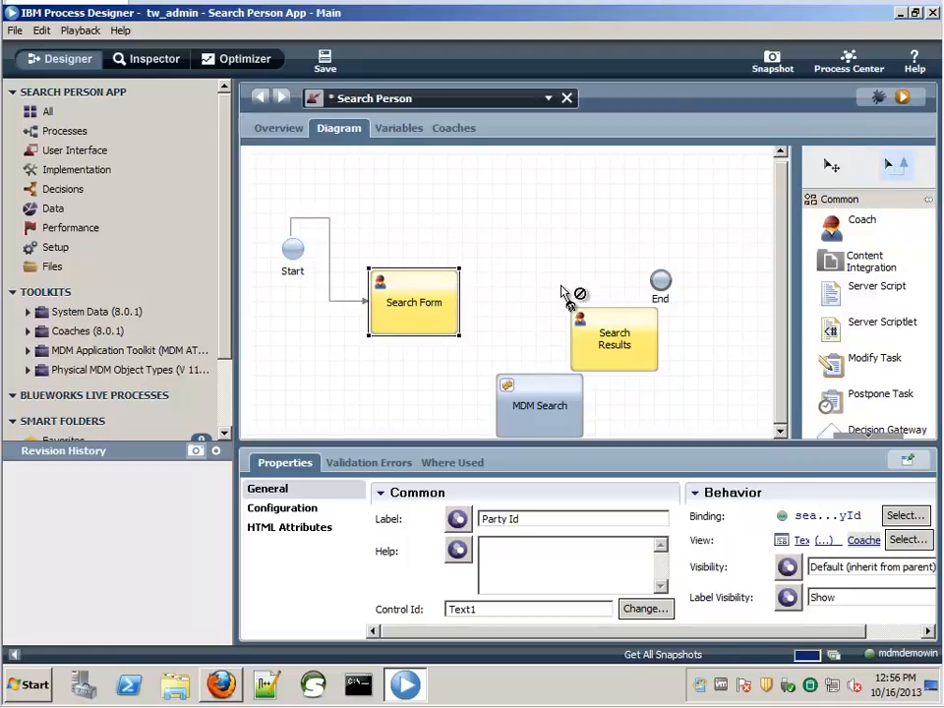
{"action": "left_click_drag", "start_coordinate": [442, 313], "coordinate": [504, 416]}
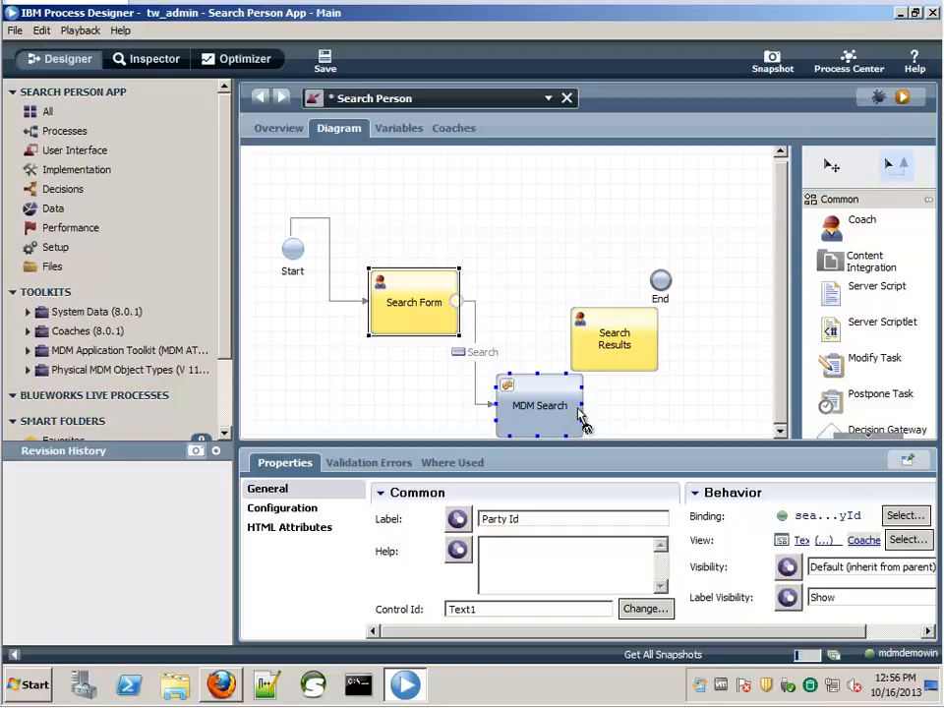
{"action": "left_click_drag", "start_coordinate": [580, 418], "coordinate": [626, 371]}
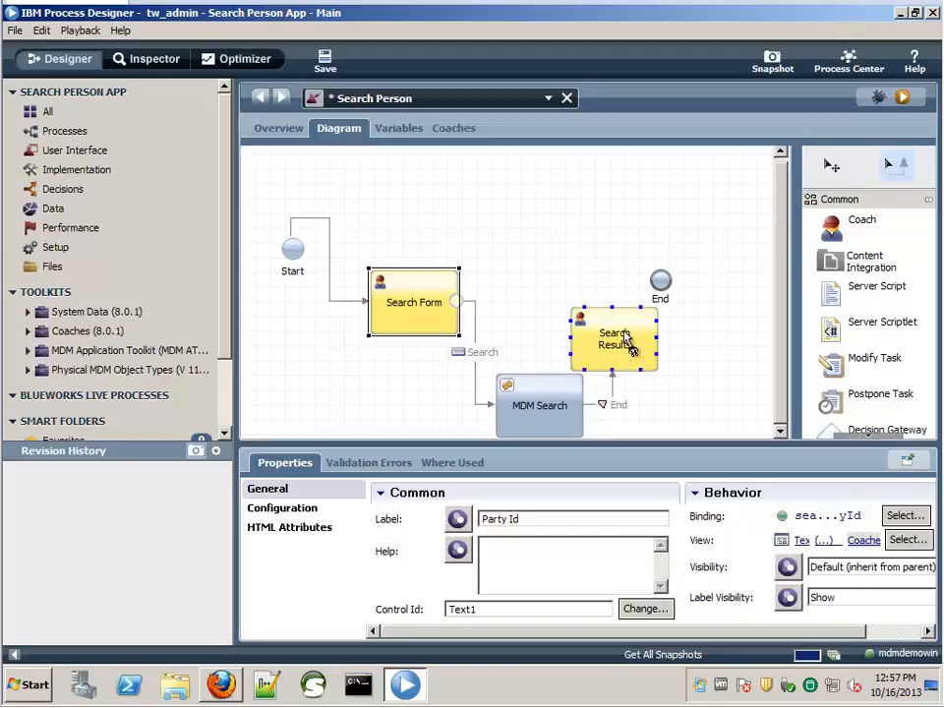
{"action": "left_click_drag", "start_coordinate": [610, 305], "coordinate": [659, 285]}
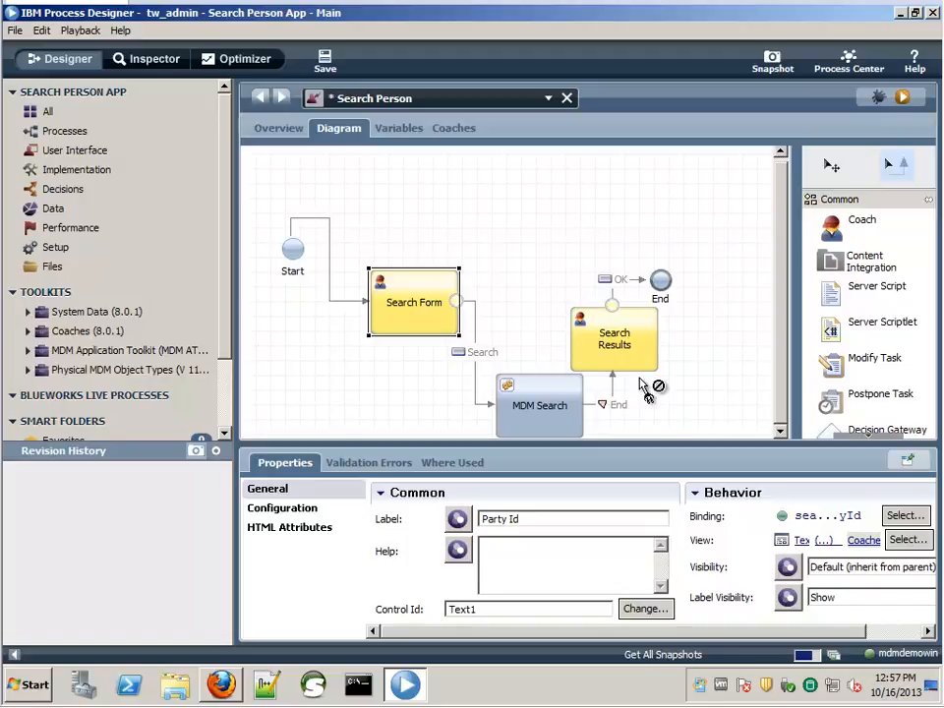
{"action": "left_click", "coordinate": [325, 61]}
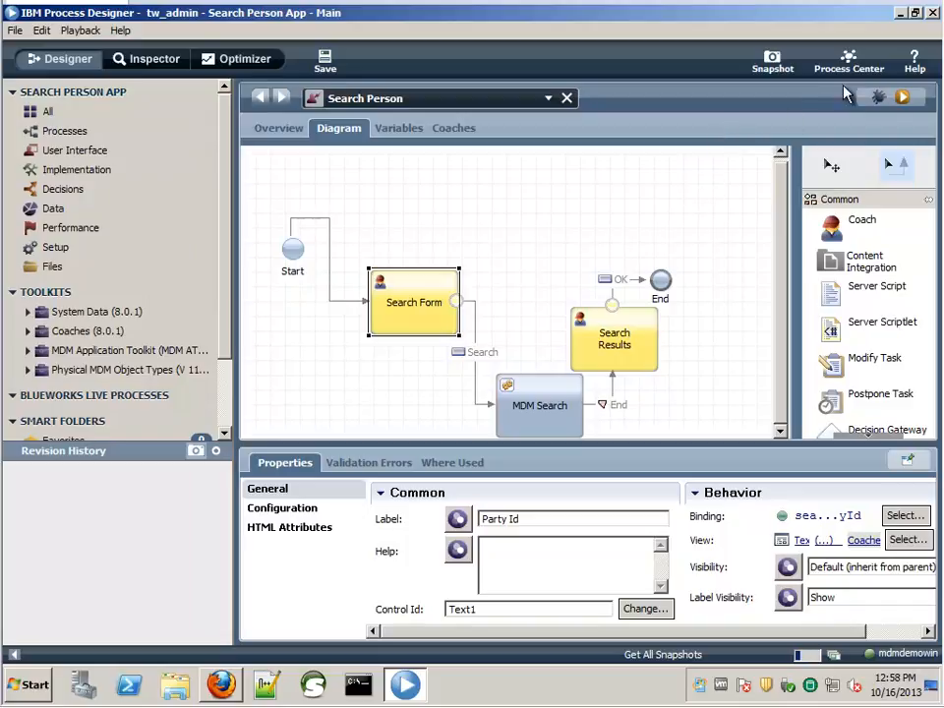
- Run the service in the browser and search with Last Name Wil%
{"action": "left_click", "coordinate": [905, 100]}
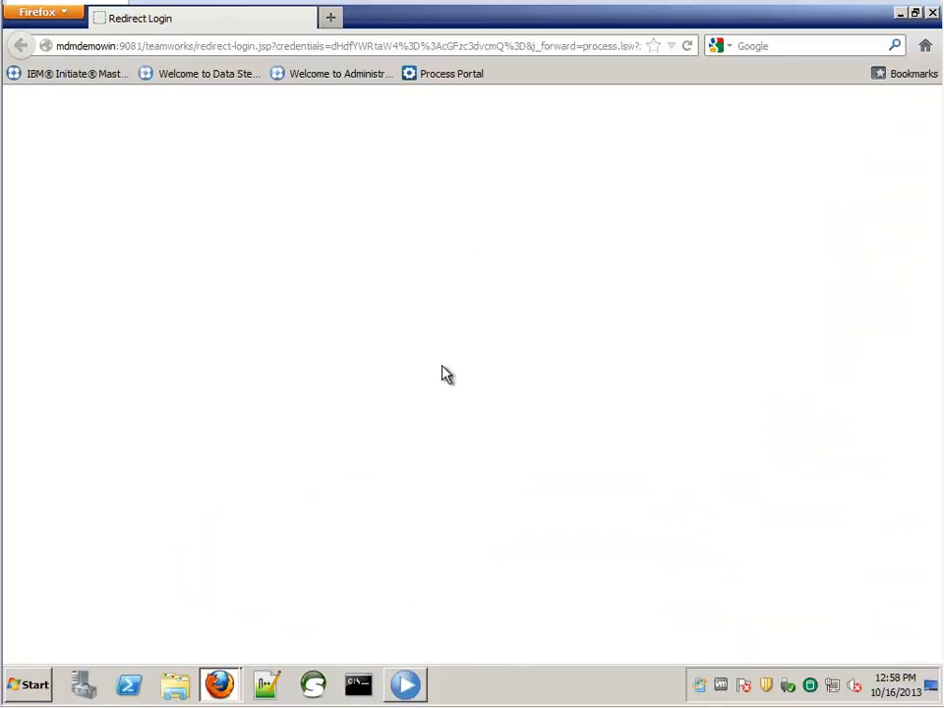
{"action": "left_click", "coordinate": [109, 118]}
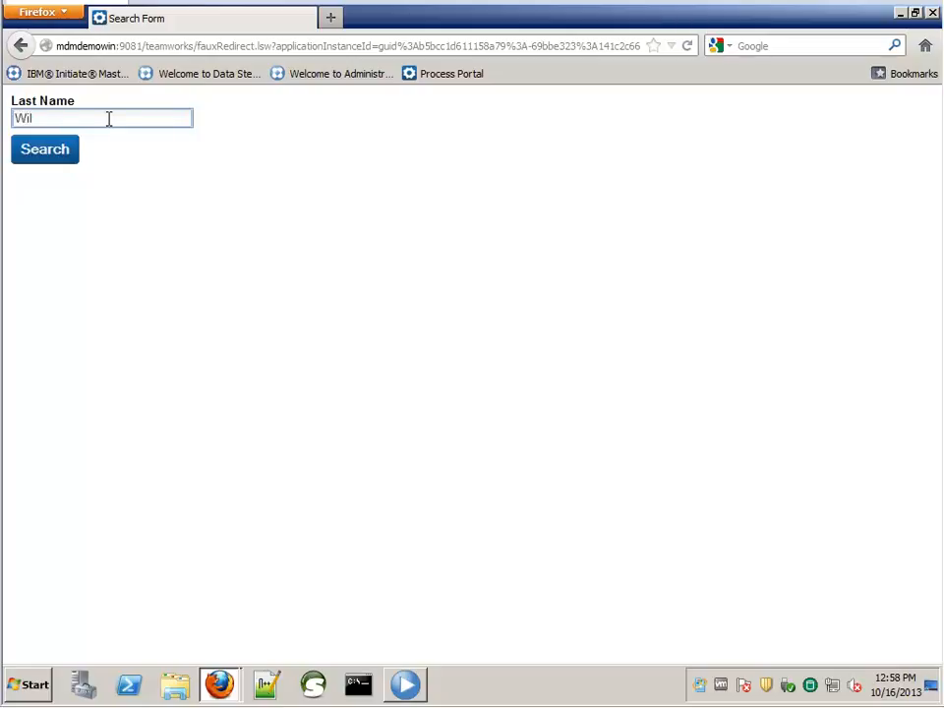
{"action": "type", "text": "%"}
{"action": "left_click", "coordinate": [26, 151]}
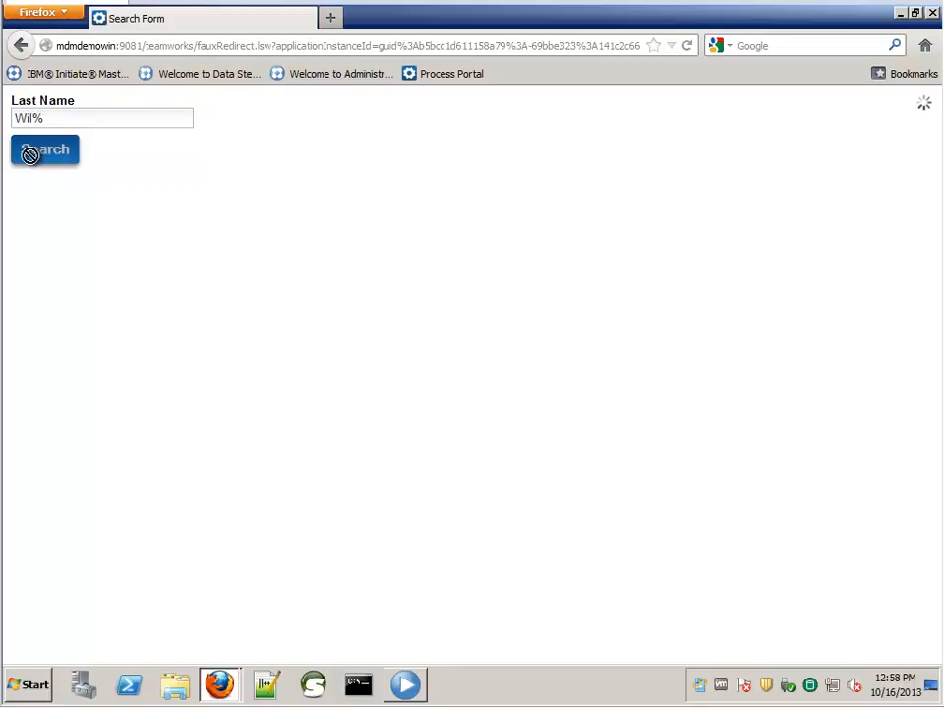